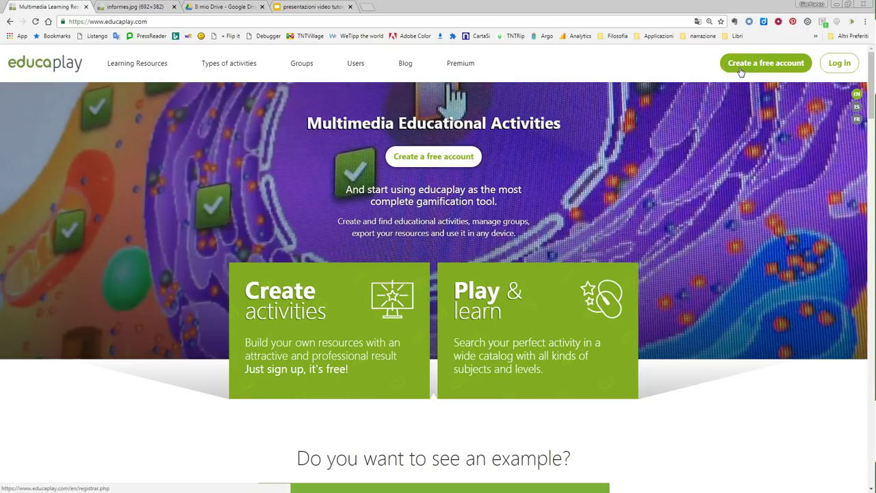
# Step: Open the registration page and sign in to the existing account with the user's e-mail and password
pyautogui.click(739, 71)
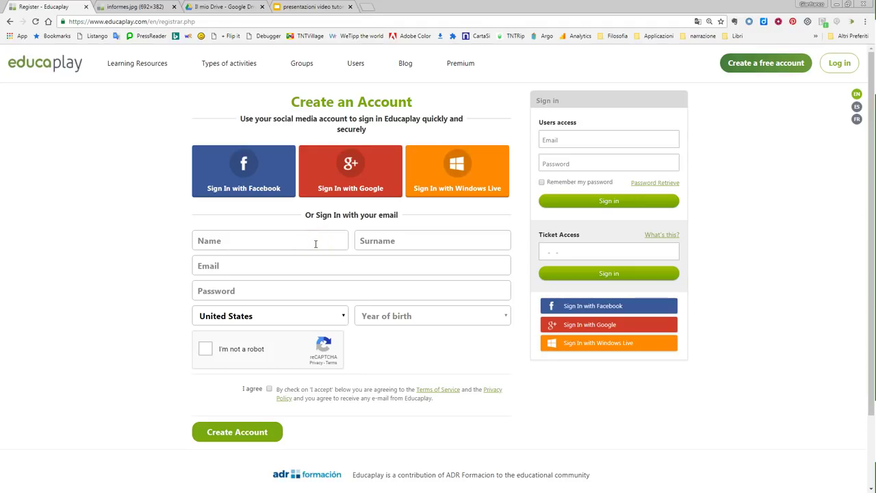
pyautogui.click(602, 140)
pyautogui.click(602, 151)
pyautogui.click(592, 162)
pyautogui.write('••••••')
pyautogui.press('Return')
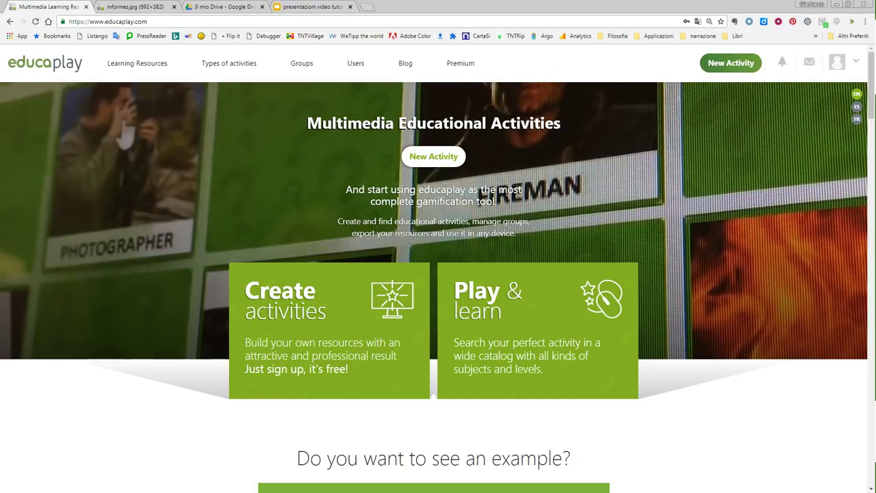
# Step: Open the account settings and view the personal data and the access data
pyautogui.click(850, 60)
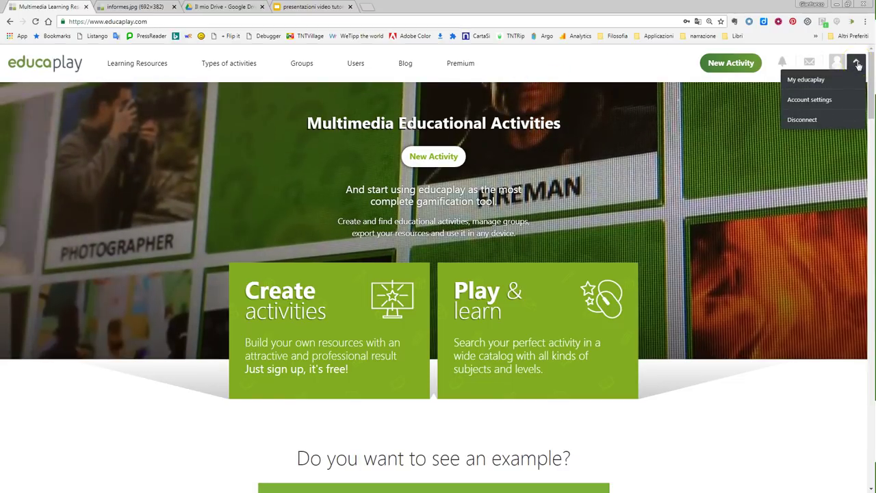
pyautogui.click(828, 100)
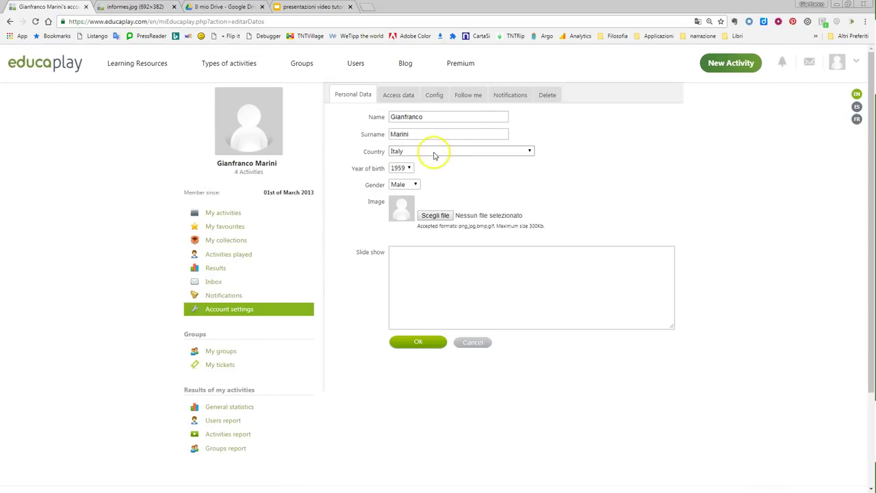
pyautogui.click(403, 97)
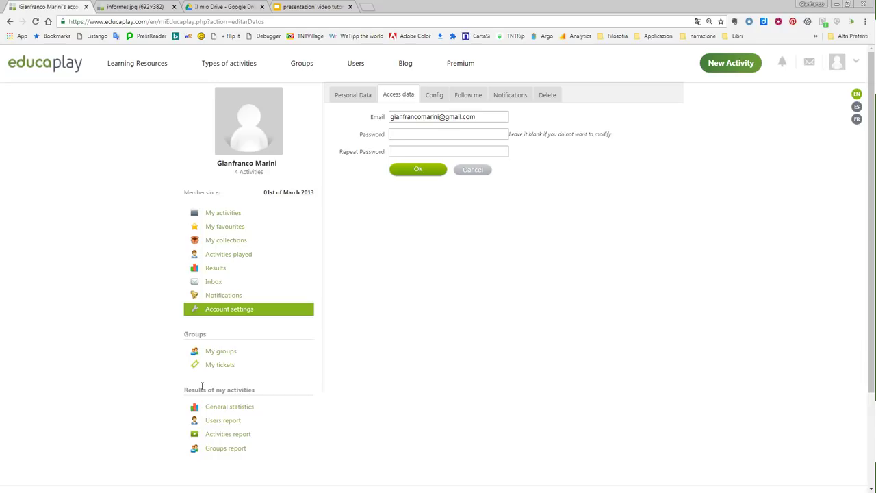
# Step: View the account's own activities and its favourites
pyautogui.click(219, 212)
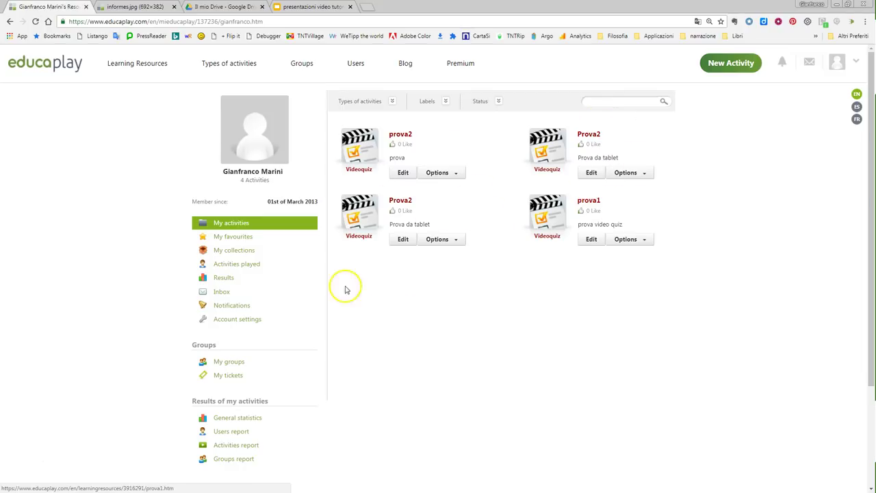
pyautogui.click(232, 244)
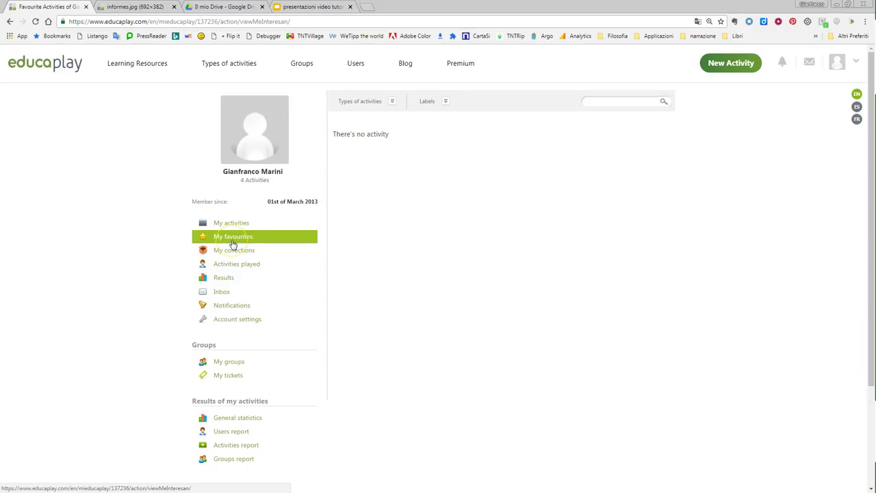
# Step: Filter the learning resources directory to activities in Italiano and browse the first page of results
pyautogui.click(125, 67)
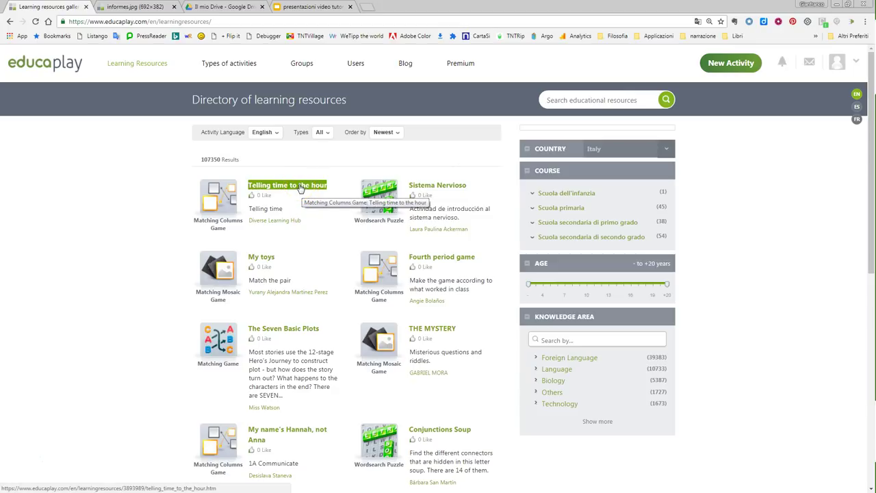
pyautogui.scroll(-1, 383, 284)
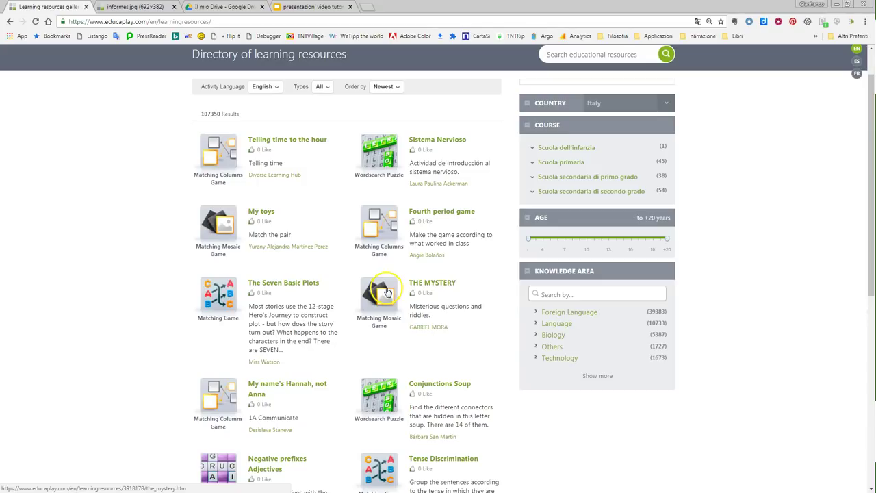
pyautogui.click(274, 86)
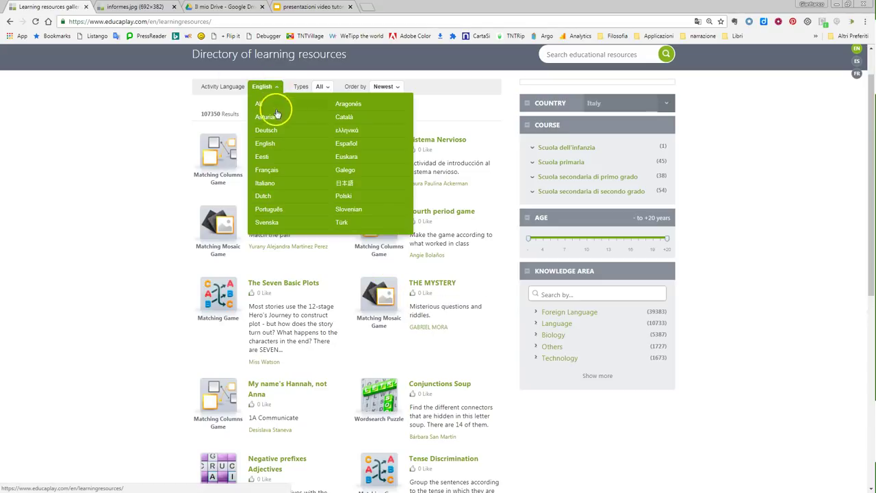
pyautogui.click(268, 181)
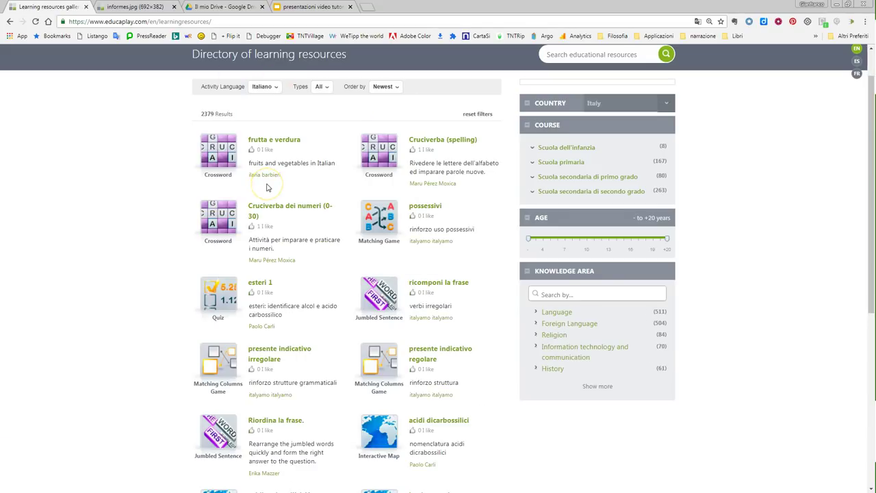
pyautogui.scroll(-2, 404, 171)
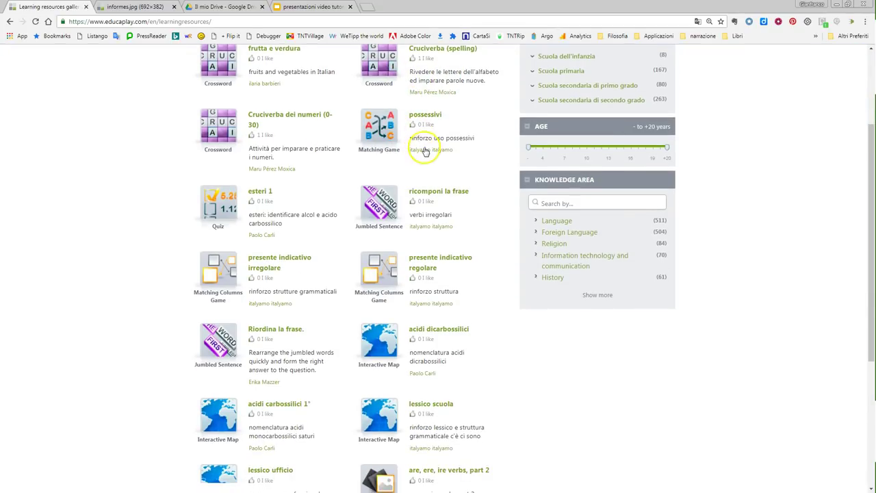
pyautogui.scroll(-2, 422, 154)
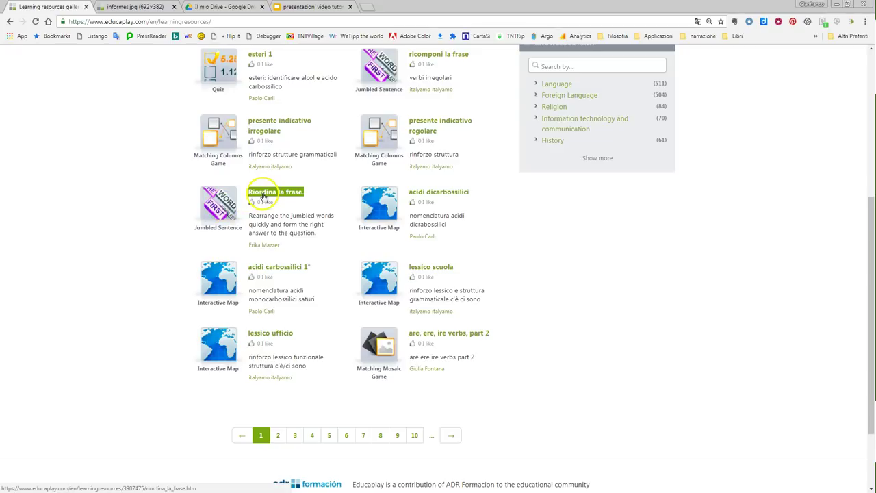
pyautogui.scroll(4, 281, 257)
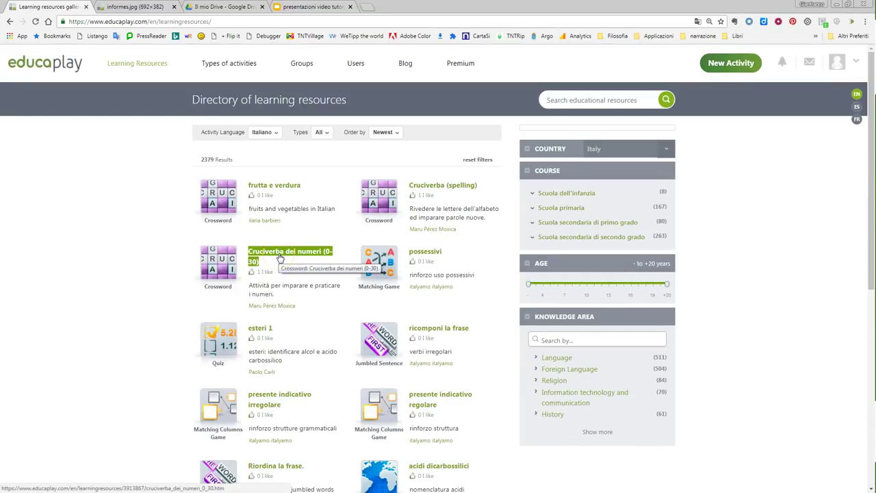
# Step: Browse the groups directory and list only the public groups
pyautogui.click(400, 217)
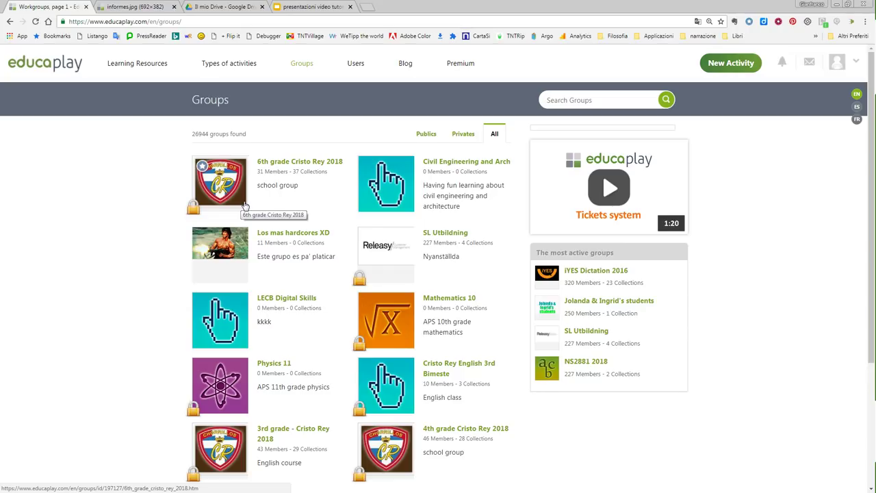
pyautogui.click(294, 165)
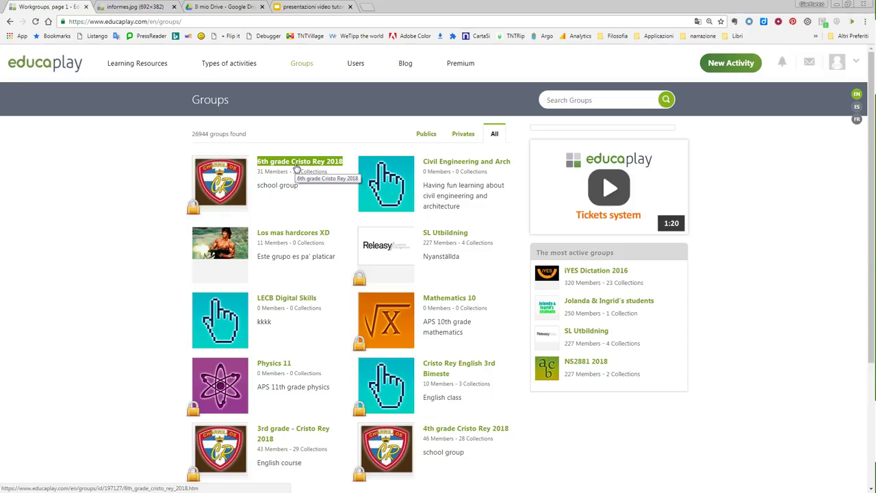
pyautogui.click(431, 136)
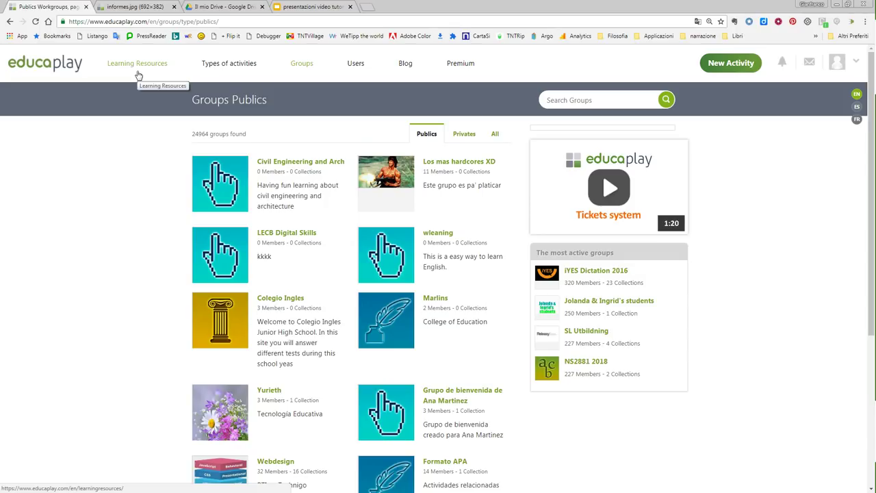
pyautogui.click(141, 76)
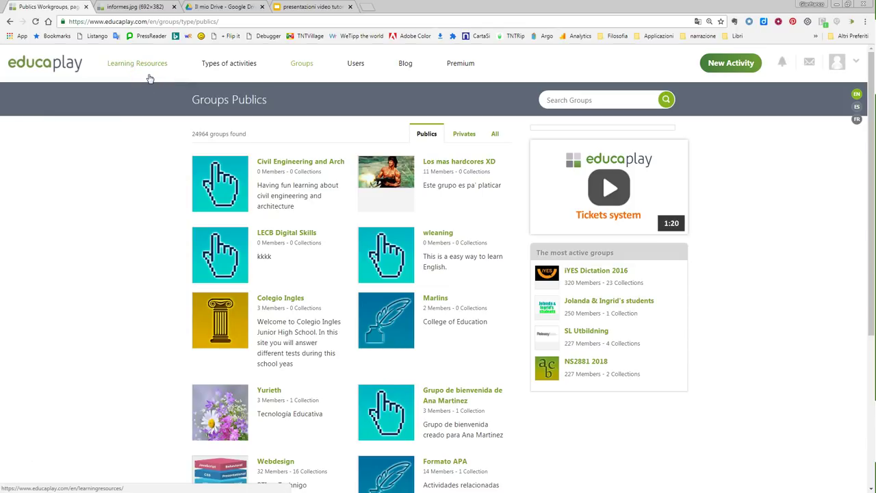
# Step: Open the account's own collections and translate the page into Italian
pyautogui.moveTo(836, 62)
pyautogui.click(799, 97)
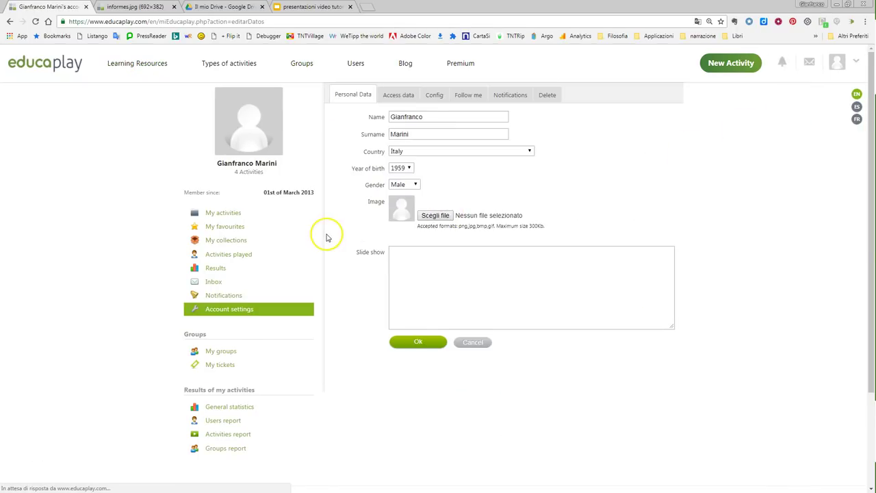
pyautogui.click(234, 245)
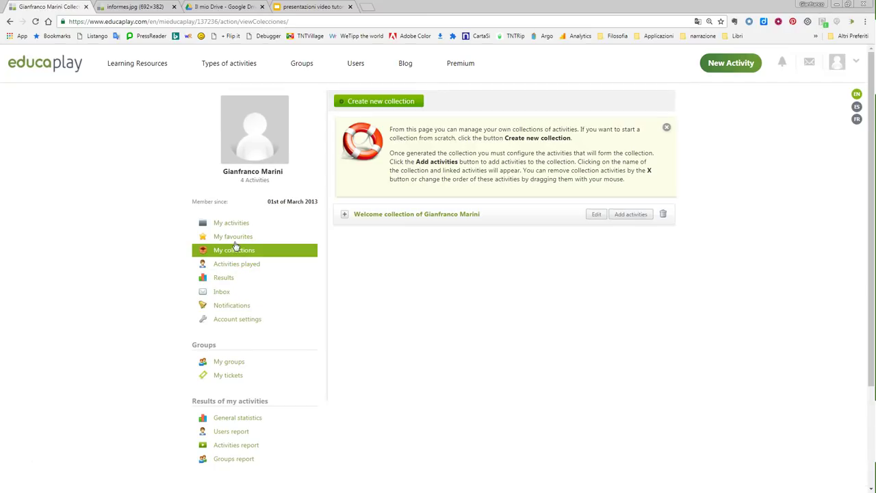
pyautogui.rightClick(767, 118)
pyautogui.click(763, 188)
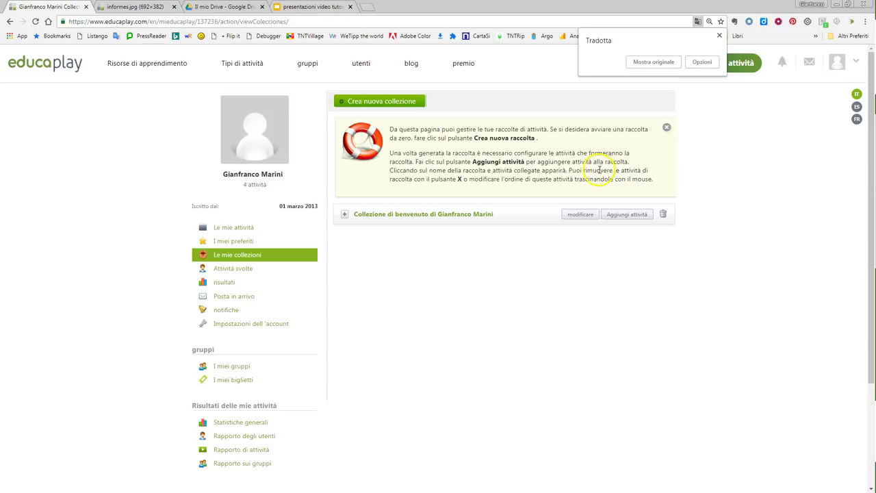
# Step: Expand the welcome collection's activities and view its modification form, leaving it without changes
pyautogui.click(344, 214)
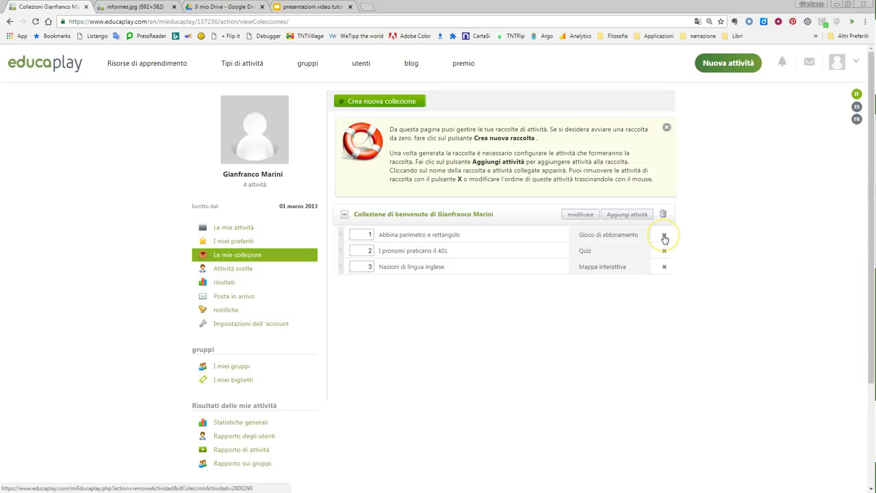
pyautogui.click(590, 215)
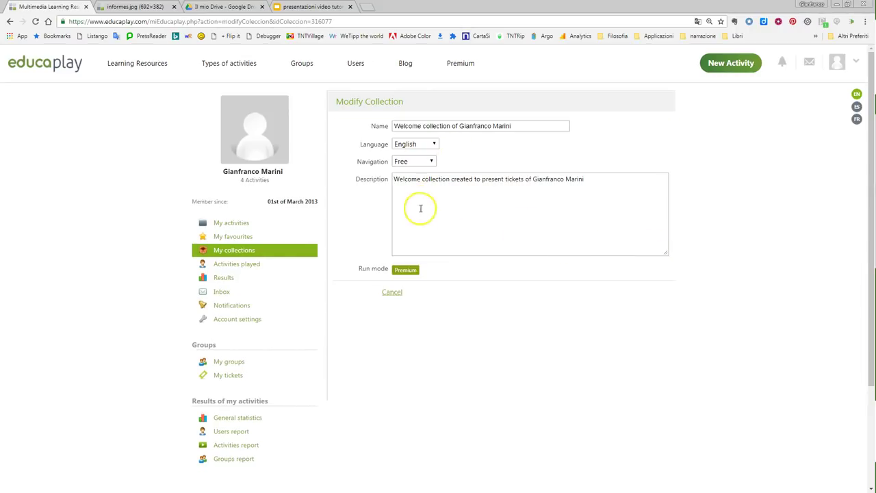
pyautogui.click(401, 297)
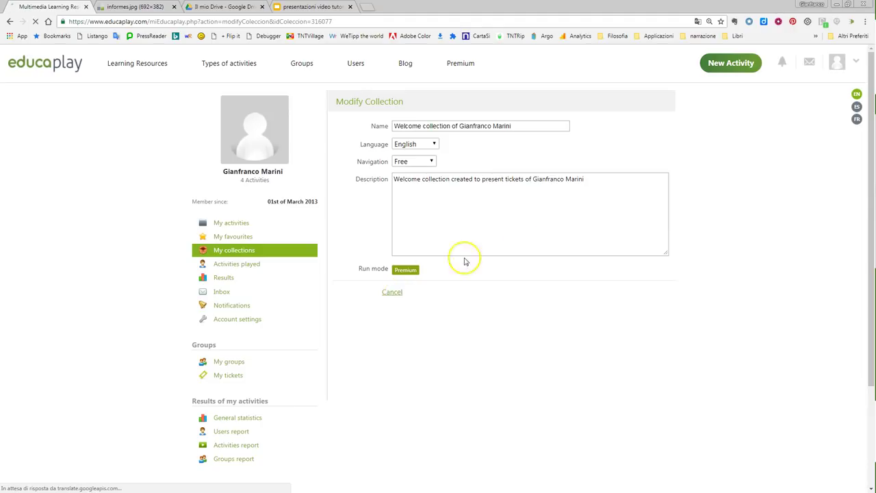
# Step: List the welcome collection's activities again and view the page for adding activities to it
pyautogui.click(344, 214)
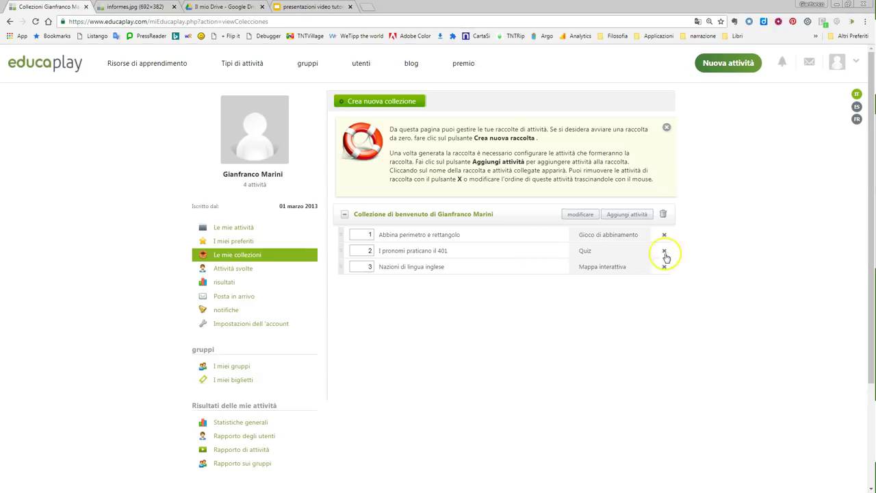
pyautogui.click(626, 218)
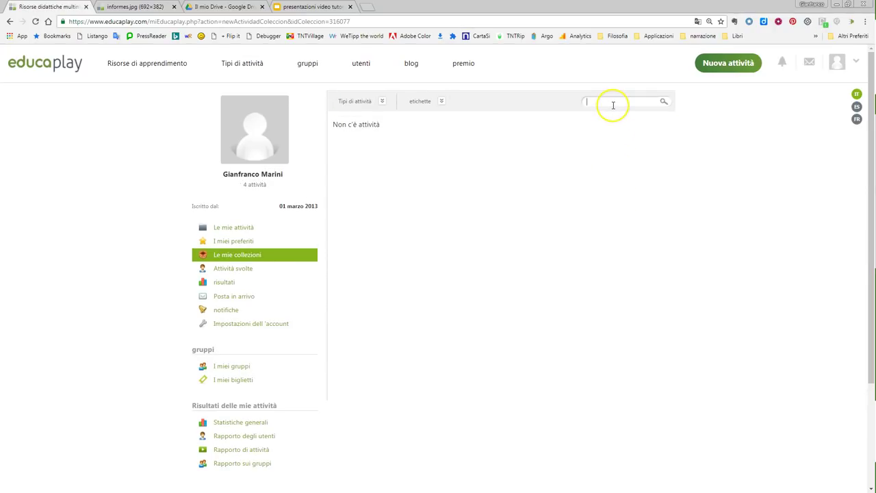
pyautogui.click(597, 105)
# Step: View the results of the played activities and the results notebook with its report types
pyautogui.click(231, 269)
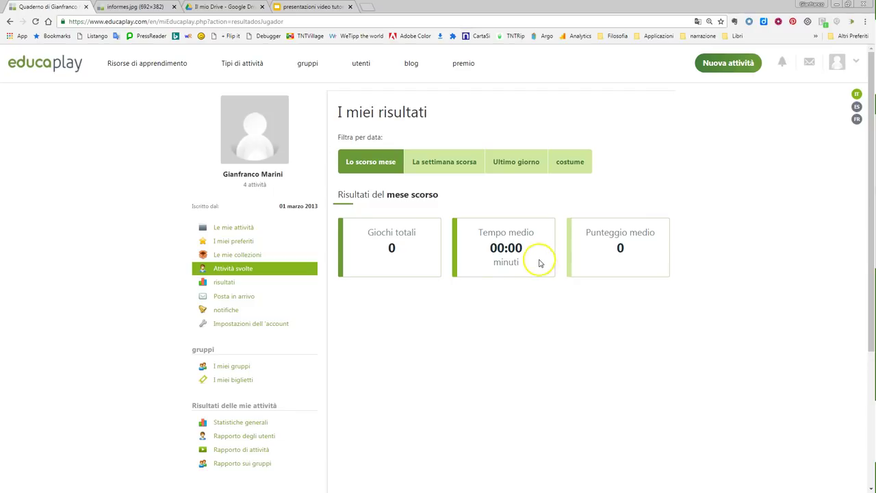
pyautogui.click(219, 284)
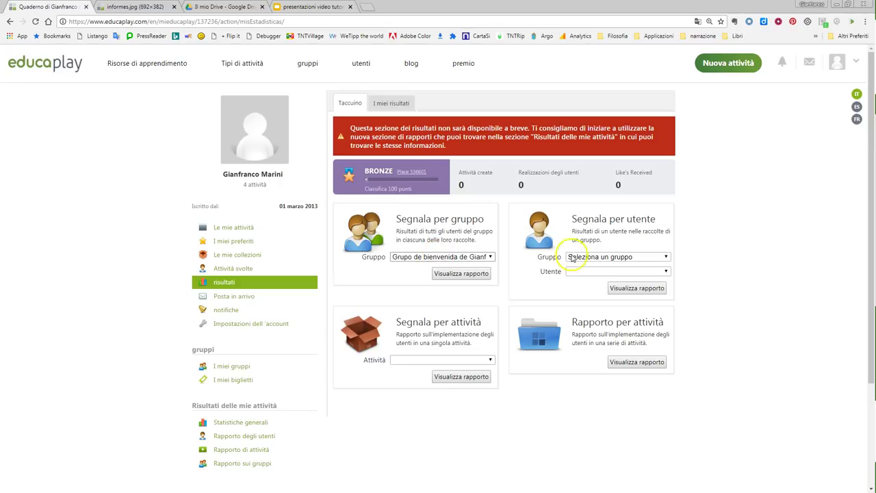
# Step: View the informes.jpg image in its browser tab at a larger zoom
pyautogui.click(130, 7)
pyautogui.hotkey('ctrl', '+')
pyautogui.hotkey('ctrl', '+')
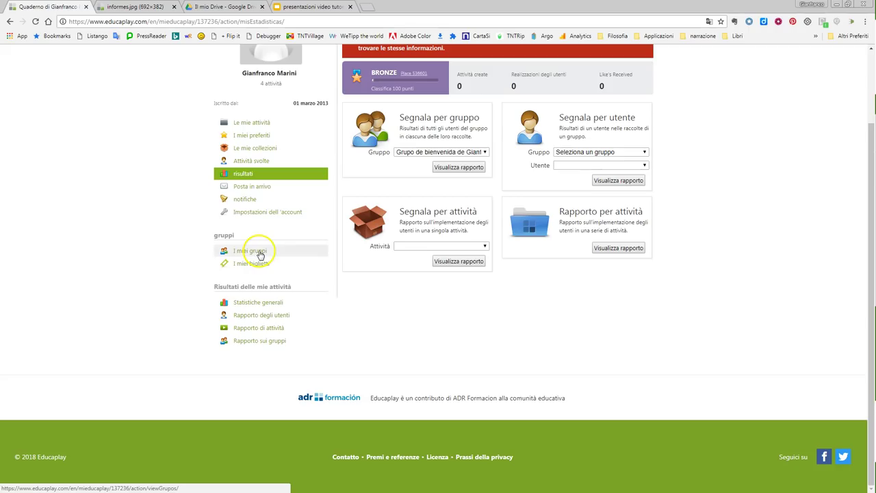
# Step: Open the account's own groups and restore the page to its original English text
pyautogui.click(254, 250)
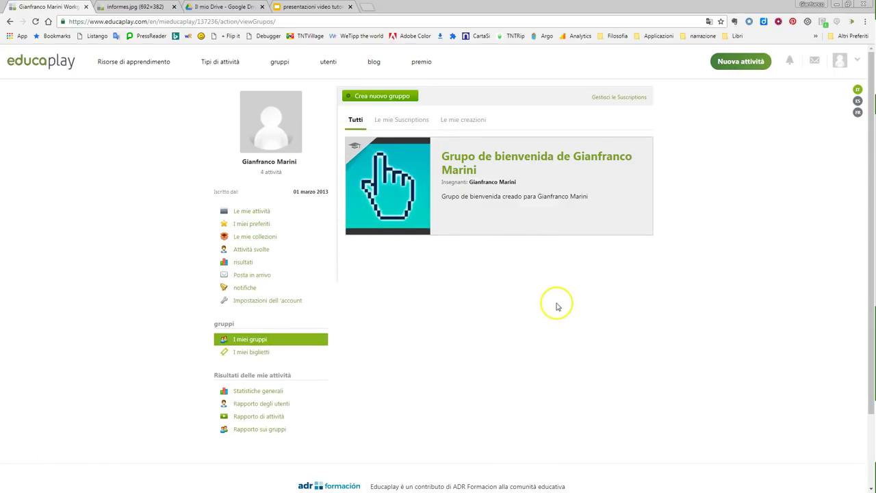
pyautogui.click(708, 22)
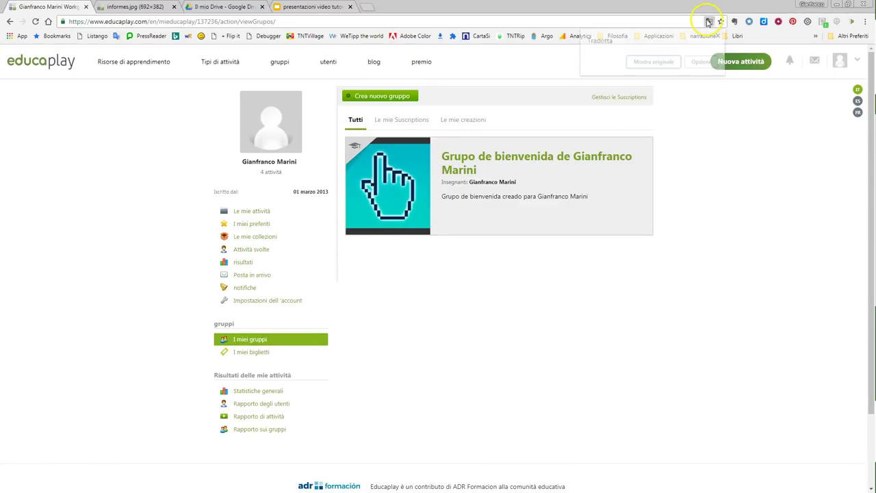
pyautogui.click(675, 59)
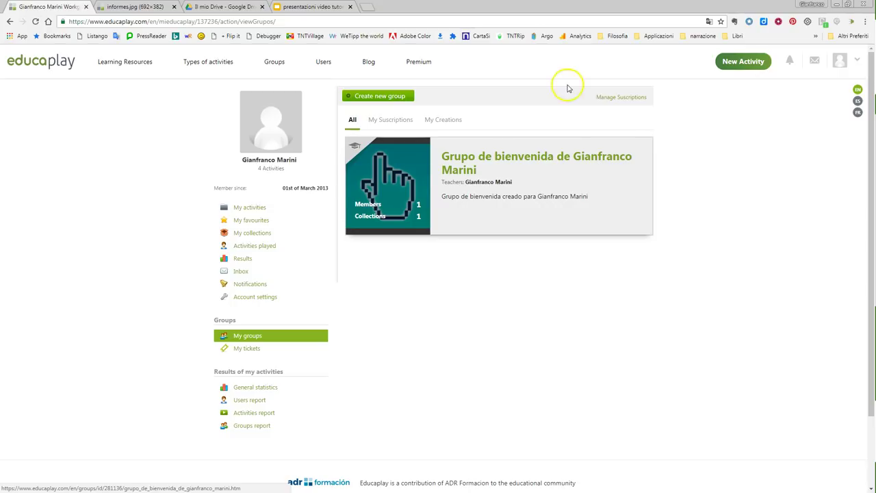
# Step: Open the Crossword puzzle page from the types of activities and find its Popular websites sample
pyautogui.click(218, 65)
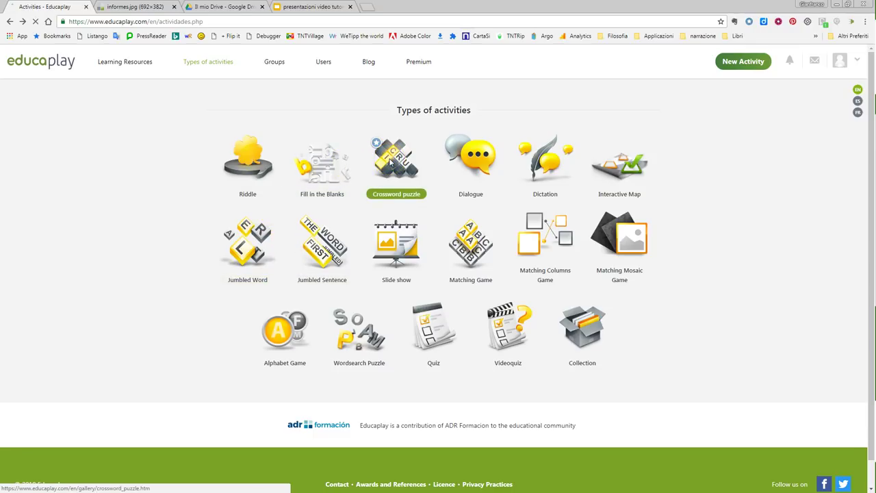
pyautogui.click(391, 162)
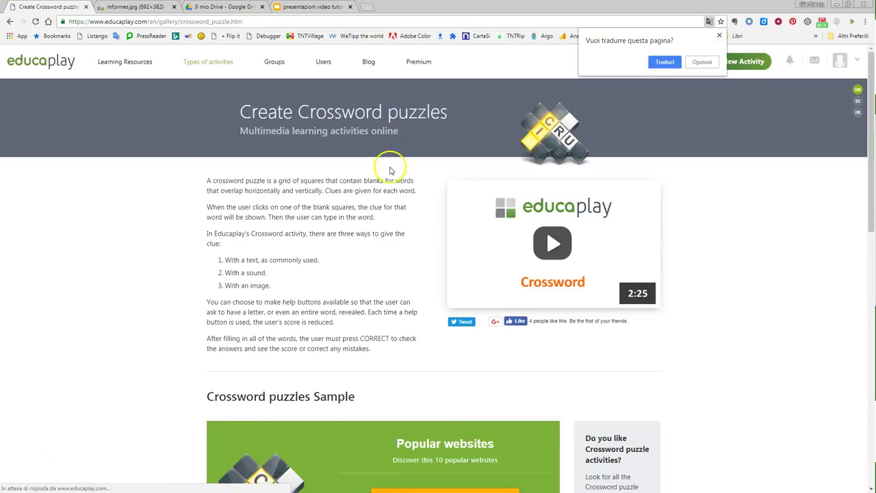
pyautogui.scroll(-3, 395, 180)
pyautogui.scroll(-3, 397, 182)
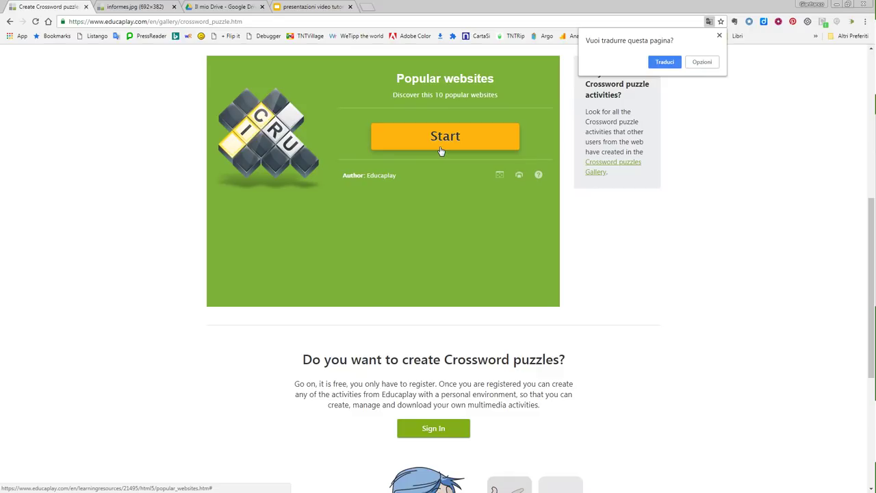
# Step: Dismiss the translation offer and return from the Crossword puzzle page to the types of activities overview
pyautogui.click(719, 35)
pyautogui.scroll(5, 754, 199)
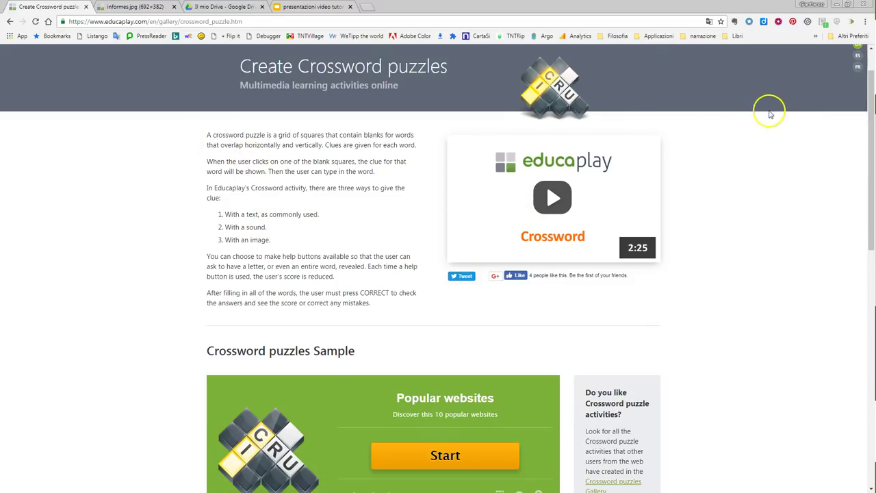
pyautogui.rightClick(731, 156)
pyautogui.click(752, 226)
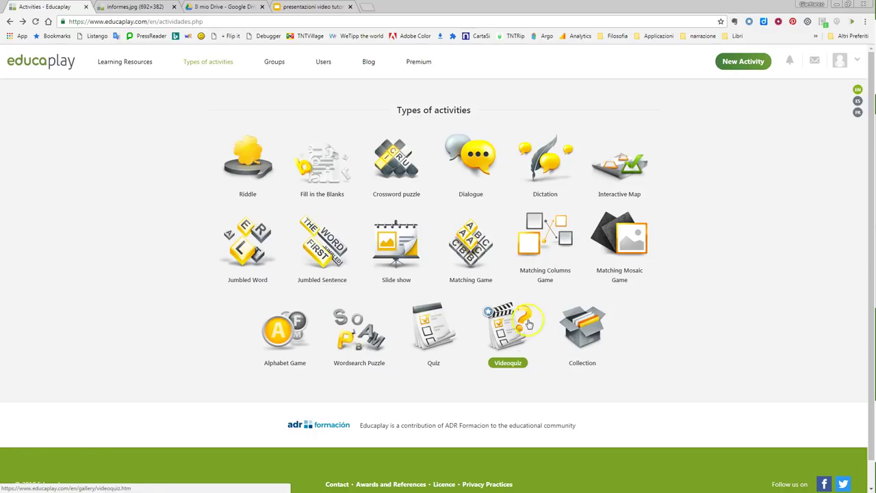
# Step: Start a new Videoquiz activity in Italian, titled "prova4", with the description "breve descrizione"
pyautogui.click(739, 62)
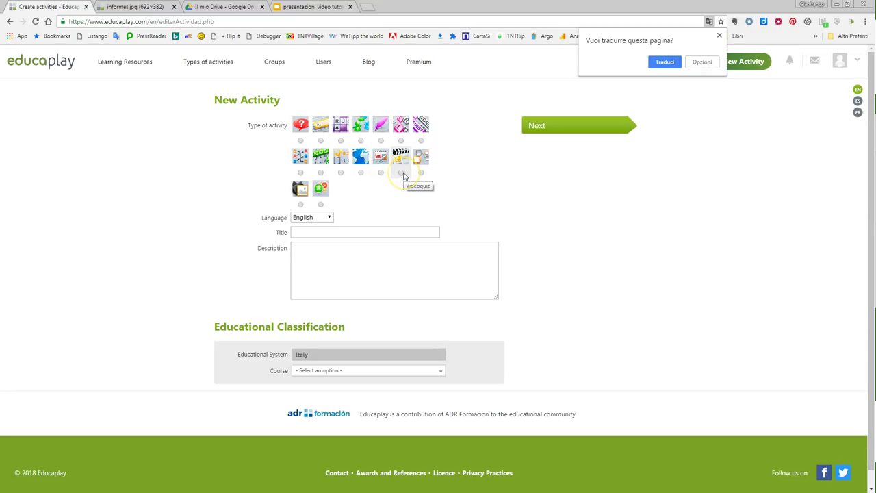
pyautogui.click(401, 173)
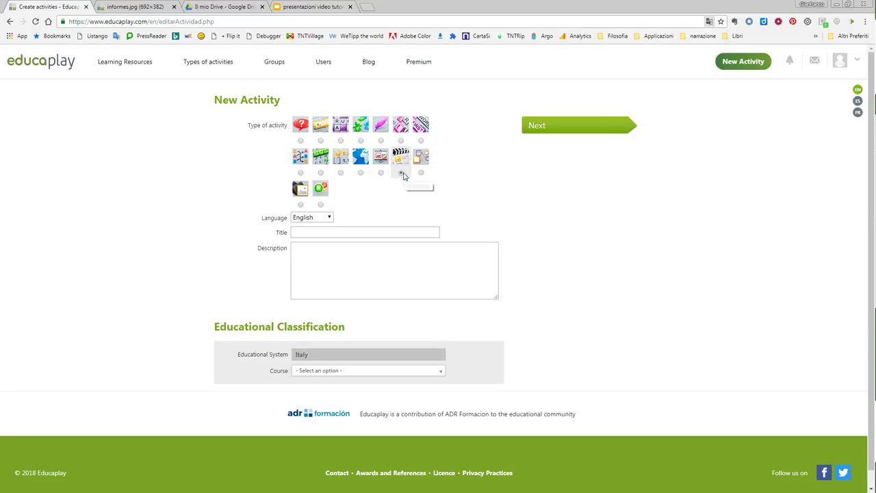
pyautogui.click(331, 219)
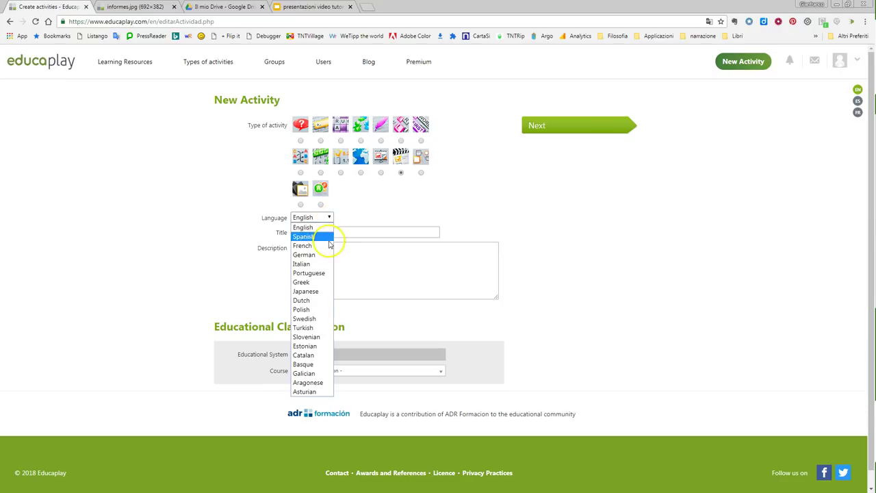
pyautogui.click(314, 264)
pyautogui.click(315, 233)
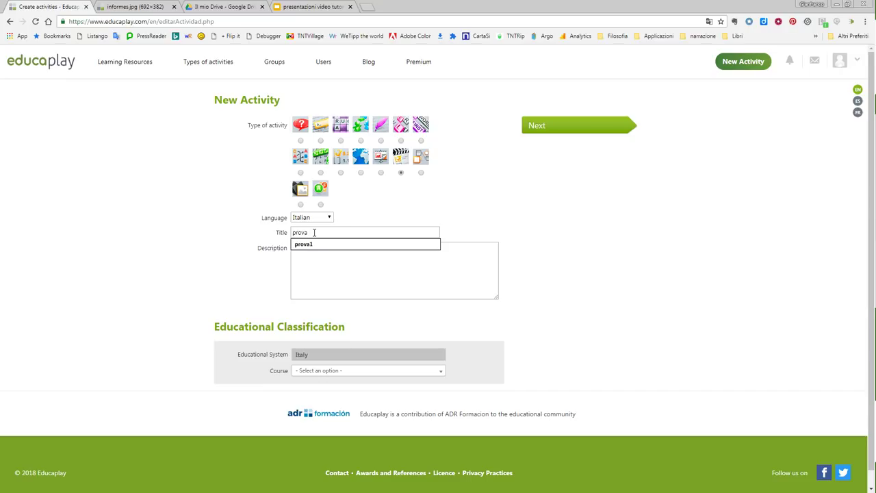
pyautogui.click(318, 254)
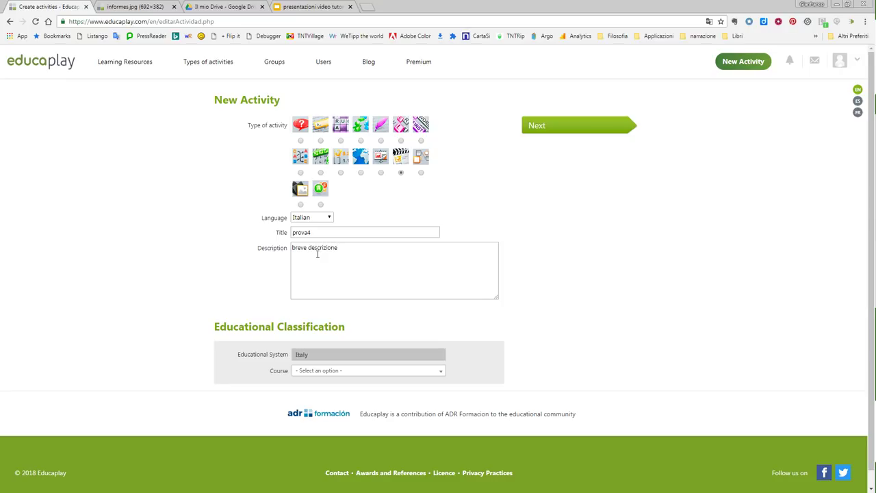
# Step: Classify the activity under course 4º scuola secondaria di secondo grado and subject Storia, and continue to its configuration
pyautogui.scroll(-1, 355, 315)
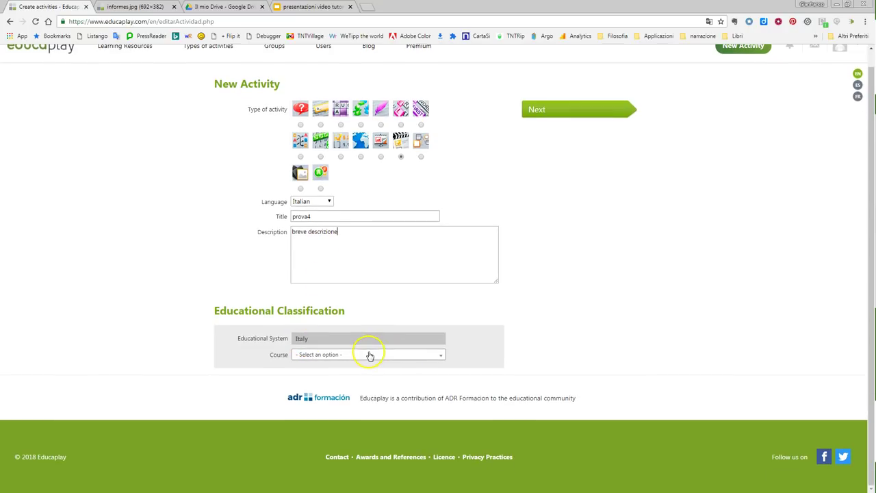
pyautogui.click(369, 354)
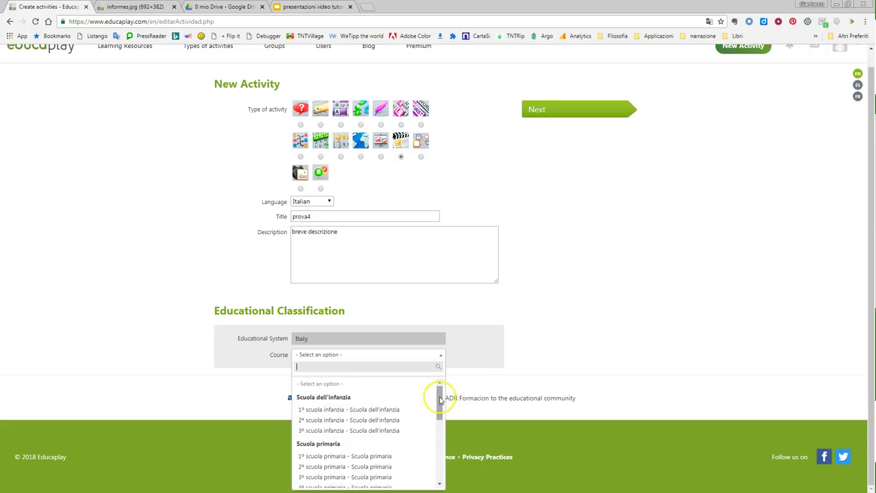
pyautogui.moveTo(441, 398); pyautogui.dragTo(441, 464)
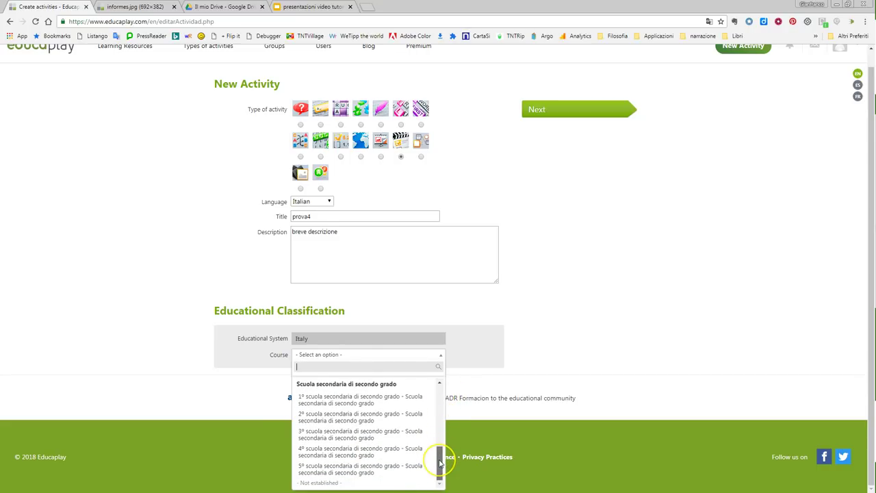
pyautogui.click(380, 453)
pyautogui.click(395, 373)
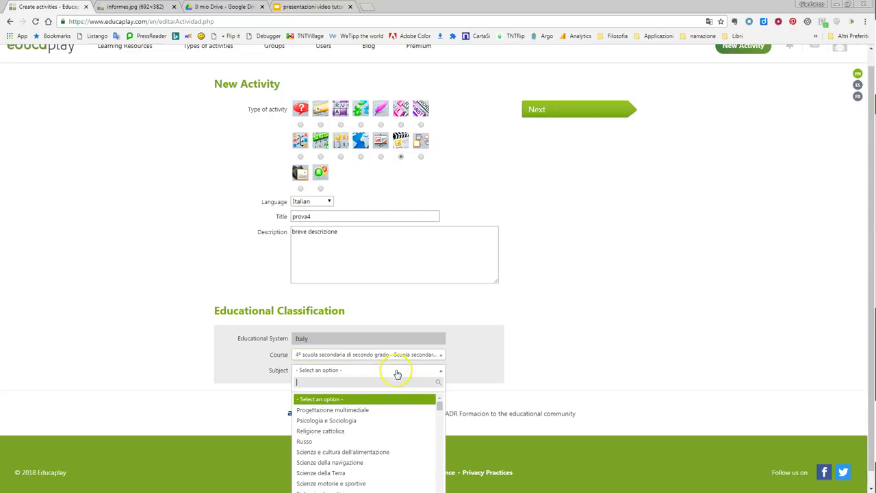
pyautogui.scroll(-3, 356, 431)
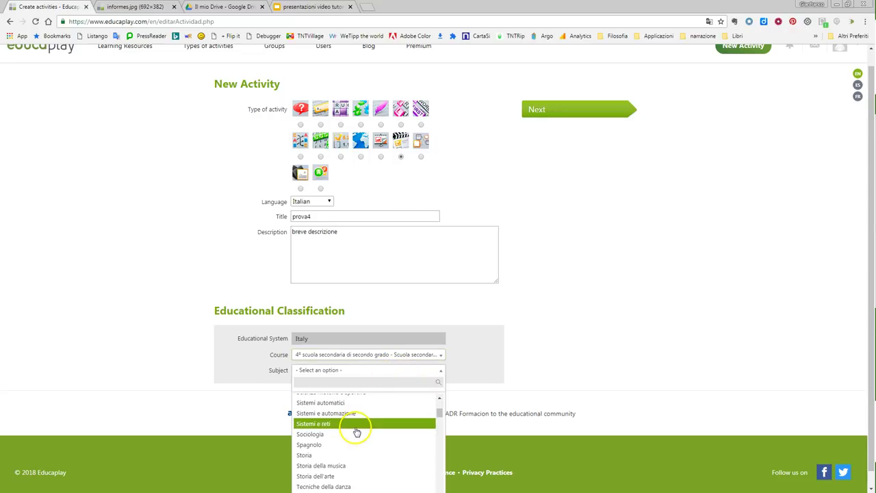
pyautogui.click(331, 455)
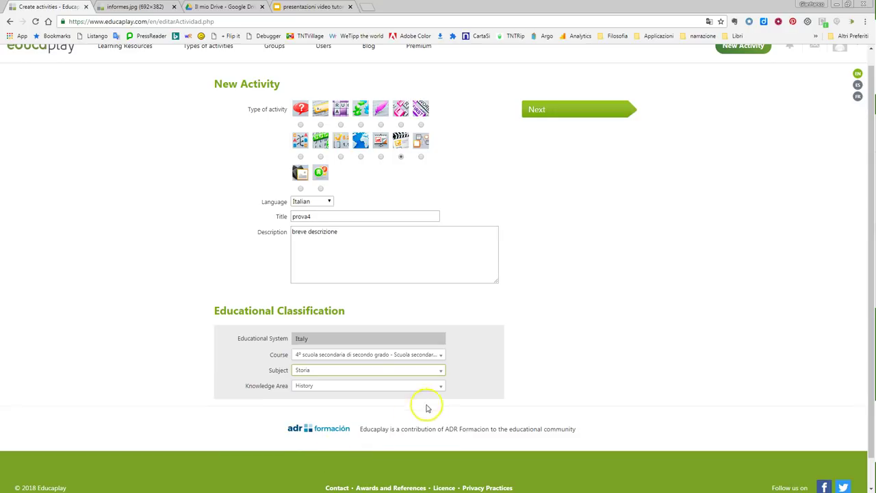
pyautogui.click(562, 128)
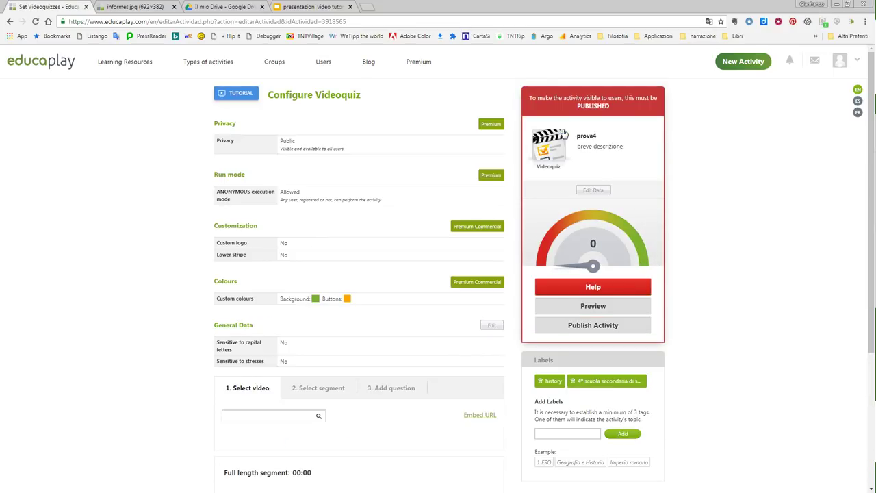
# Step: Make the Videoquiz sensitive to capital letters and stresses in its general data
pyautogui.click(565, 98)
pyautogui.hotkey('ctrl', '+')
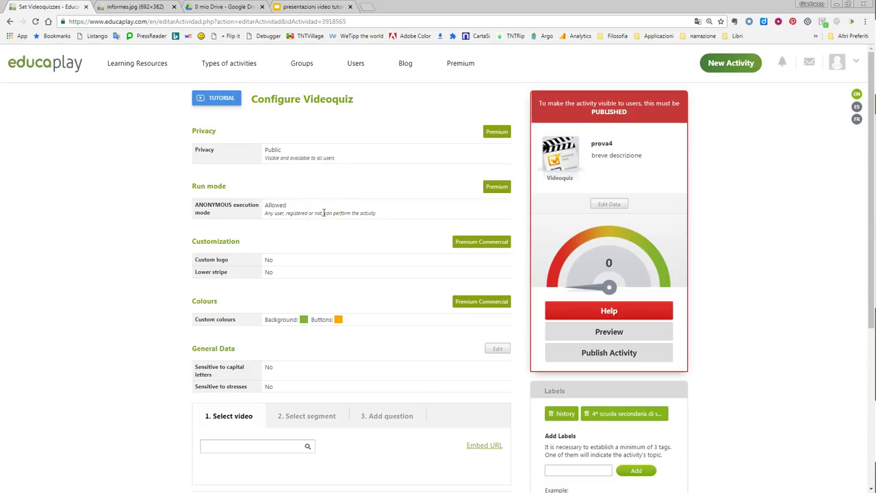
pyautogui.scroll(-1, 492, 188)
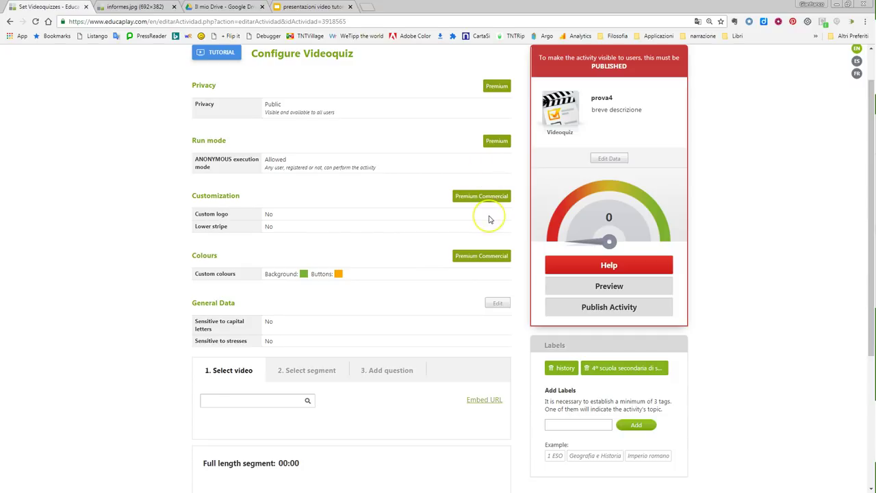
pyautogui.scroll(-1, 487, 218)
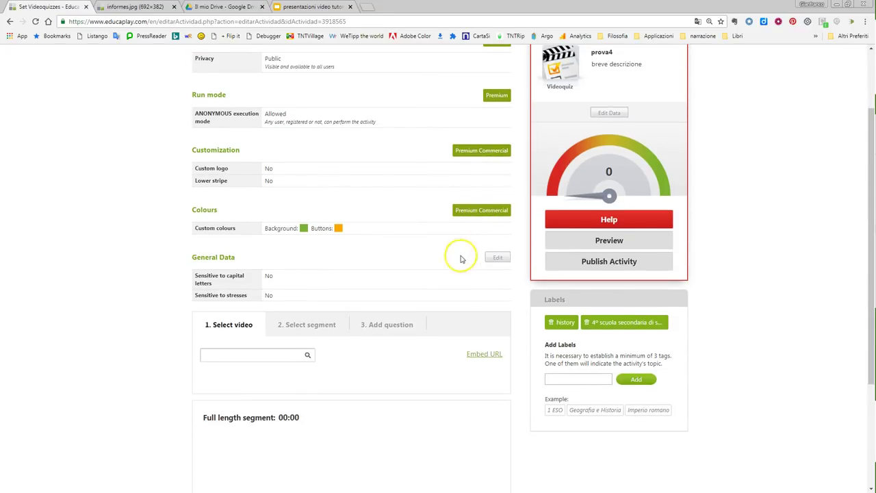
pyautogui.click(492, 258)
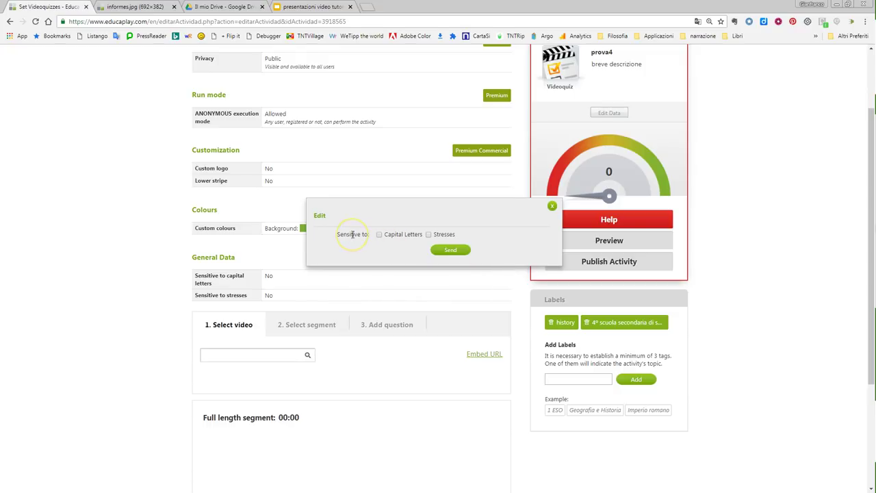
pyautogui.click(375, 240)
pyautogui.click(429, 235)
pyautogui.click(453, 251)
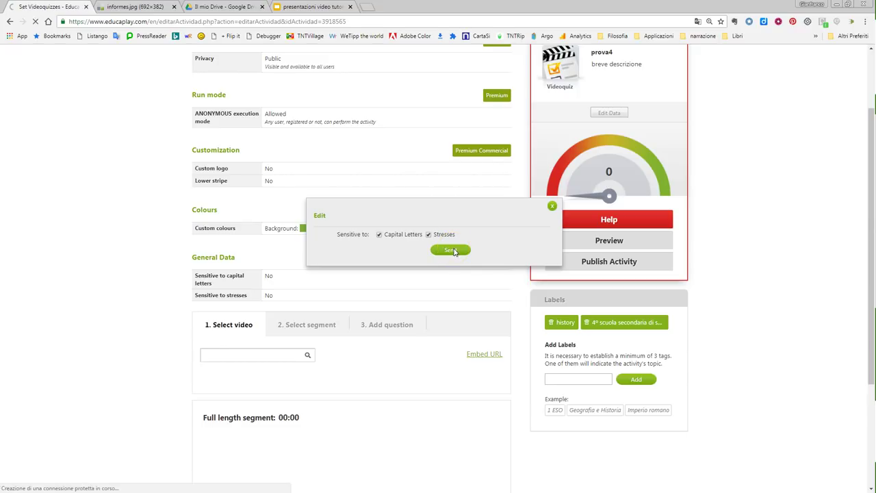
pyautogui.scroll(-1, 450, 258)
pyautogui.click(449, 259)
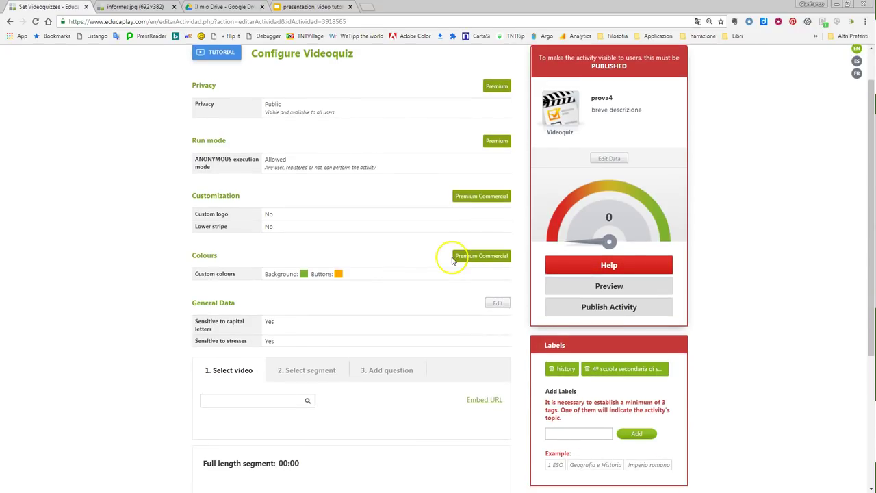
# Step: Add the label "risorgimento" to the Videoquiz
pyautogui.scroll(1, 463, 161)
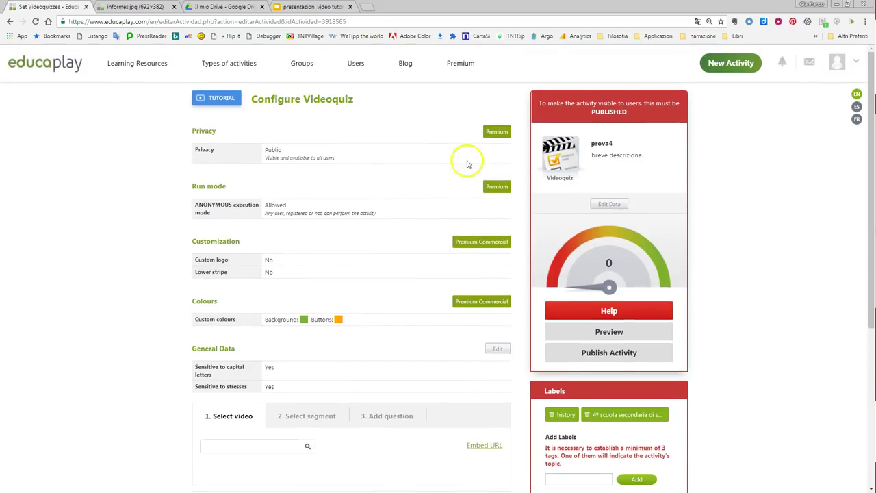
pyautogui.scroll(-1, 655, 448)
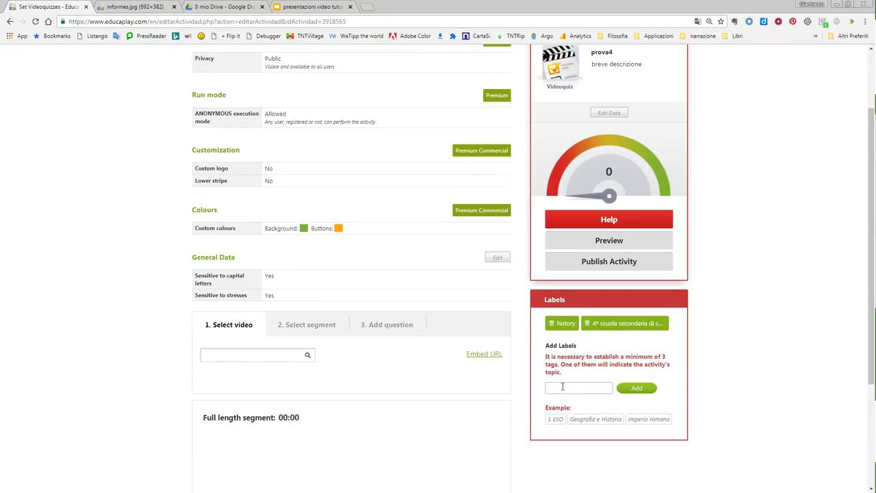
pyautogui.write('risorgim')
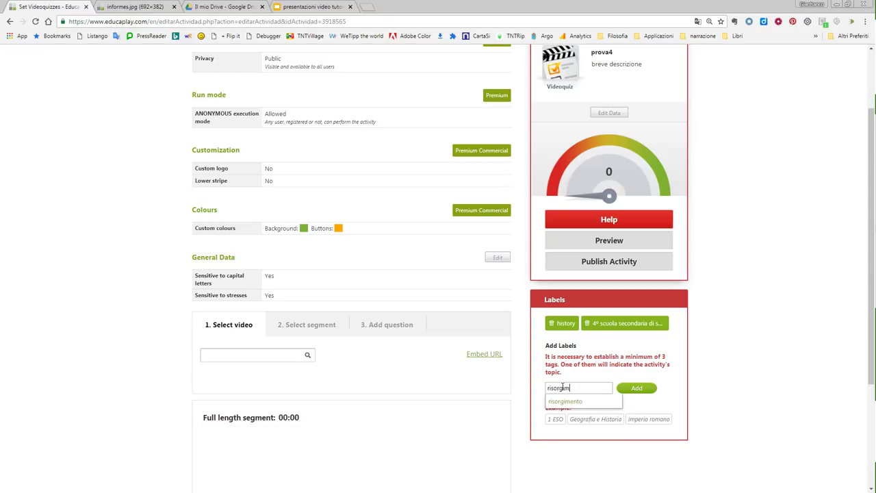
pyautogui.write('e')
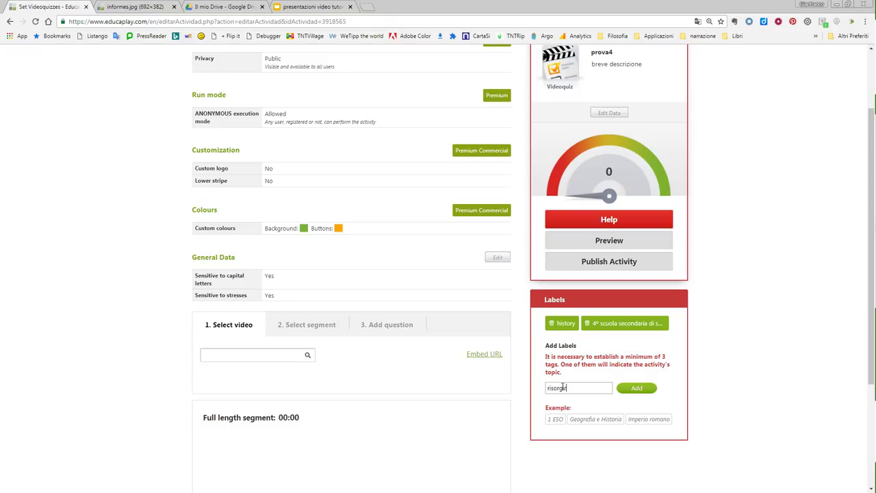
pyautogui.write('mento')
pyautogui.click(565, 388)
pyautogui.press('BackSpace')
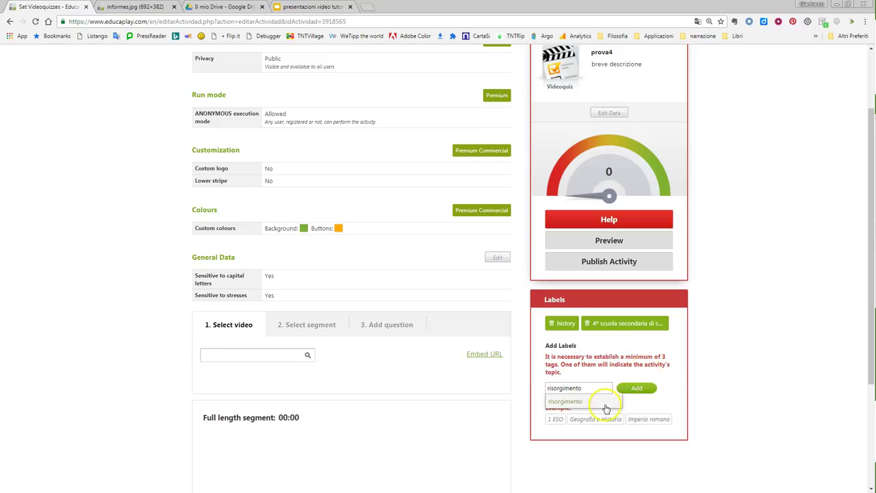
pyautogui.click(630, 387)
# Step: Add the labels "italia" and "unificazione italiana" to the Videoquiz
pyautogui.click(580, 397)
pyautogui.write('Italia')
pyautogui.click(636, 398)
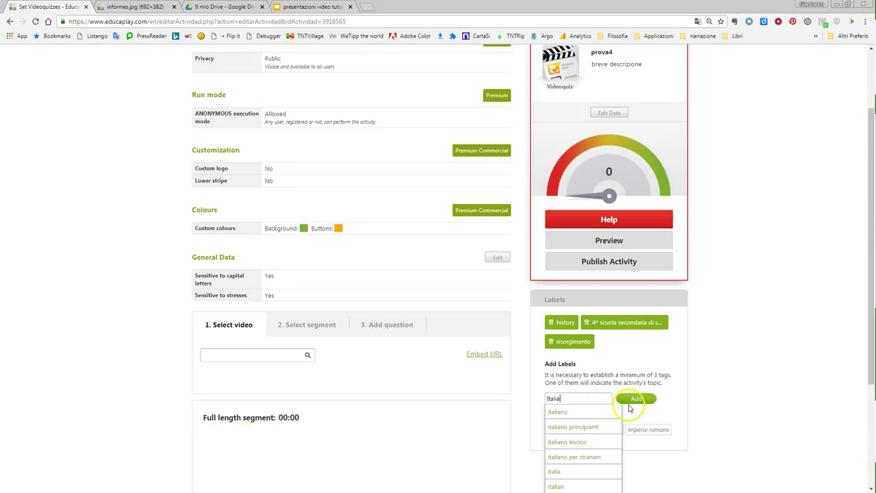
pyautogui.click(583, 403)
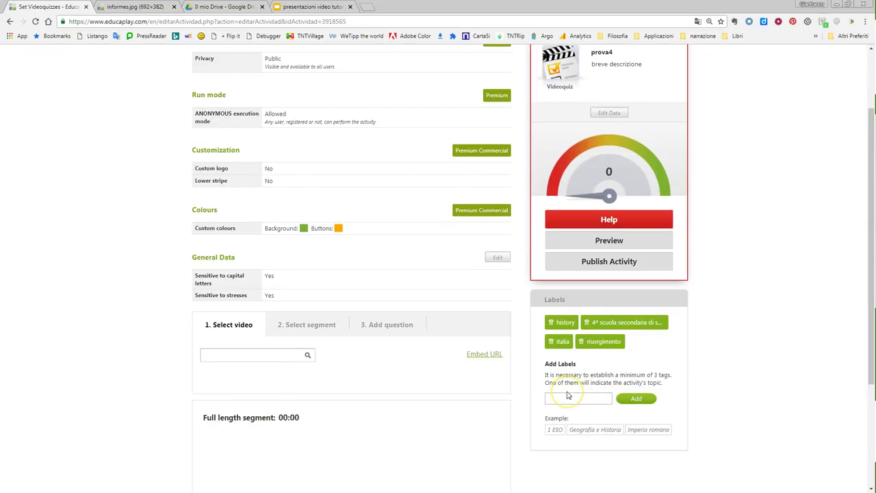
pyautogui.write('unificazione i')
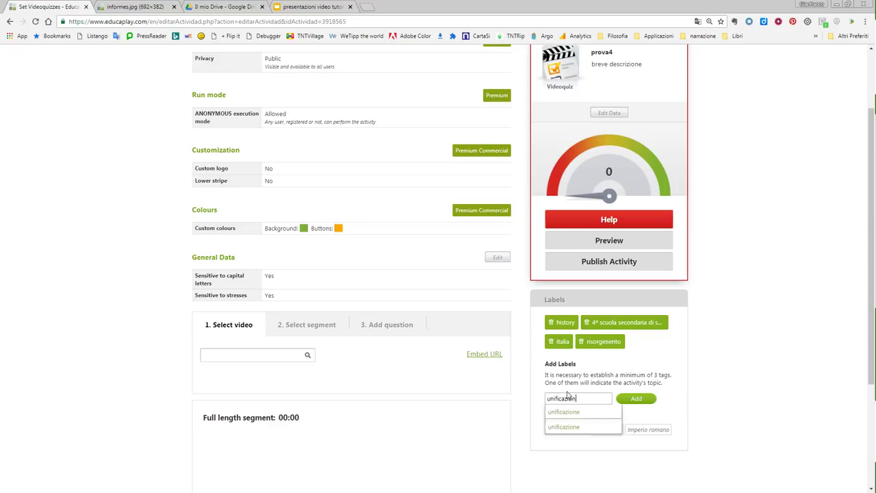
pyautogui.write('taliana')
pyautogui.click(632, 404)
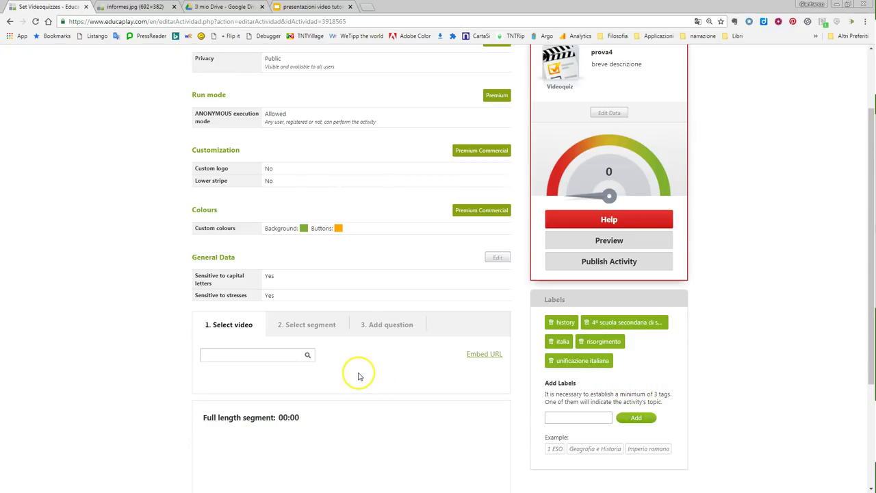
# Step: Review the help on improving the Videoquiz's quality score and close it
pyautogui.scroll(-3, 358, 376)
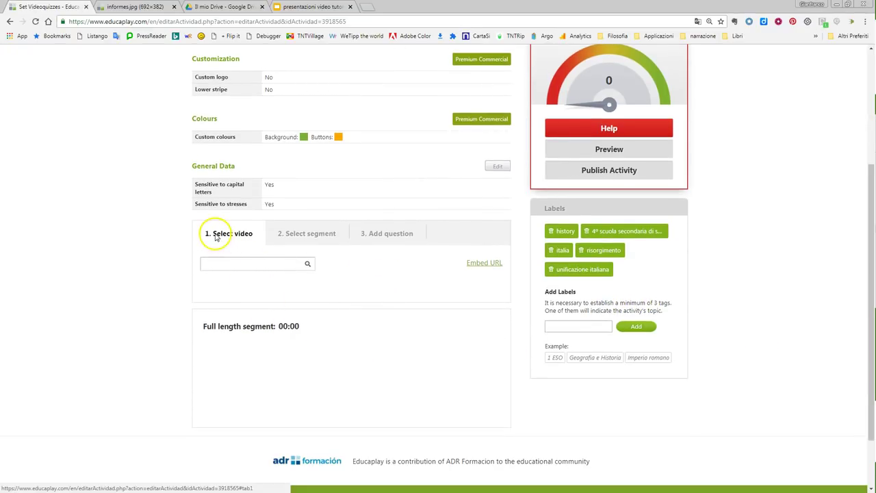
pyautogui.scroll(3, 505, 267)
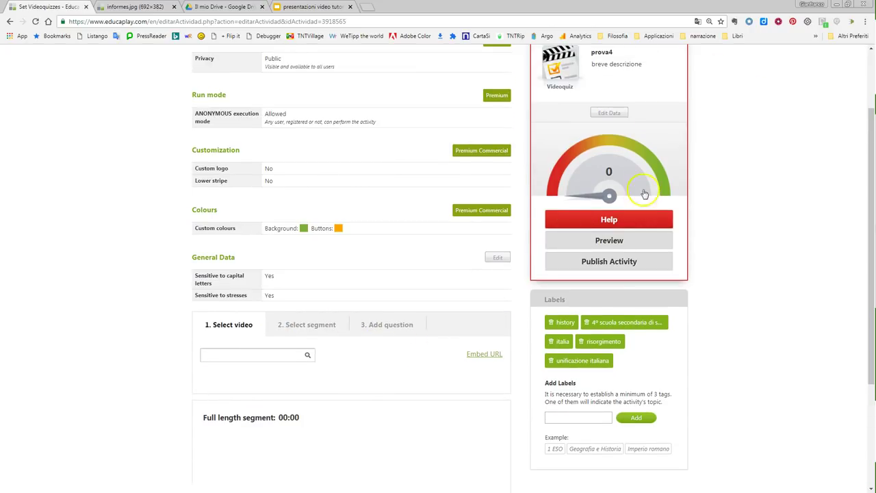
pyautogui.scroll(2, 625, 240)
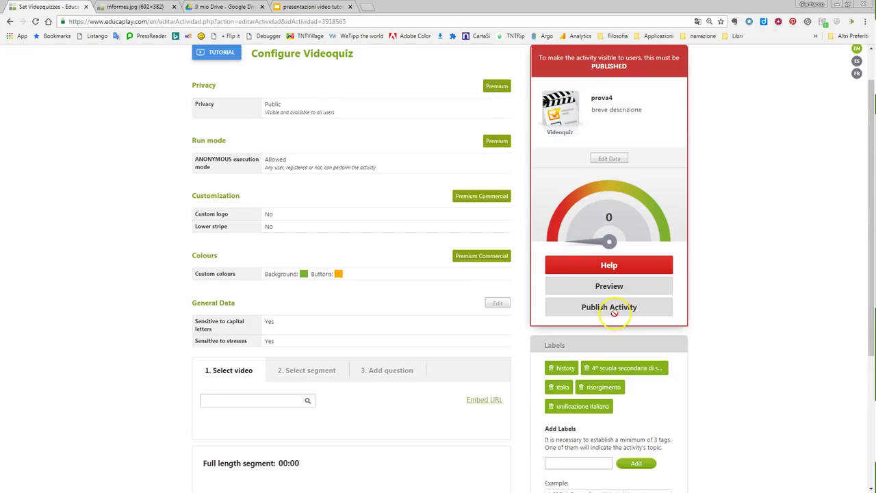
pyautogui.click(600, 271)
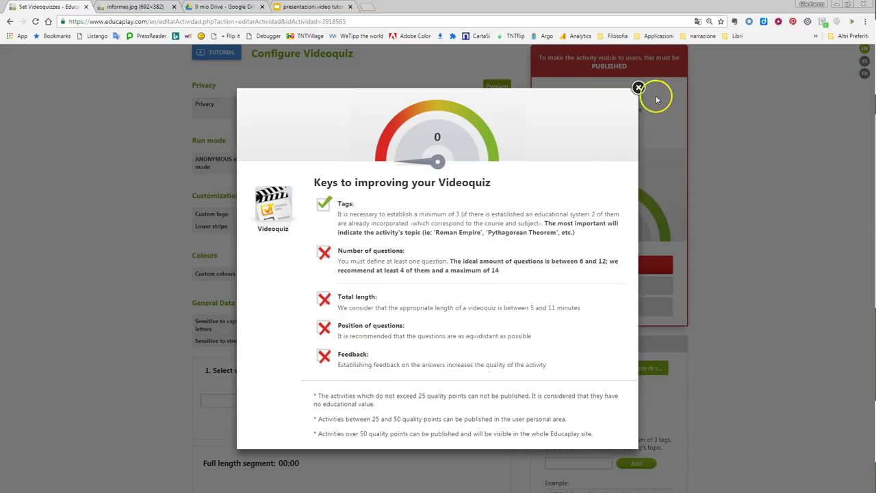
pyautogui.click(636, 88)
# Step: Search the Videoquiz's videos for "risorgimento" and select "Noccioline #15 - IL RISORGIMENTO ITALIANO | Parte 1 #ScuolaZoo"
pyautogui.scroll(-2, 356, 229)
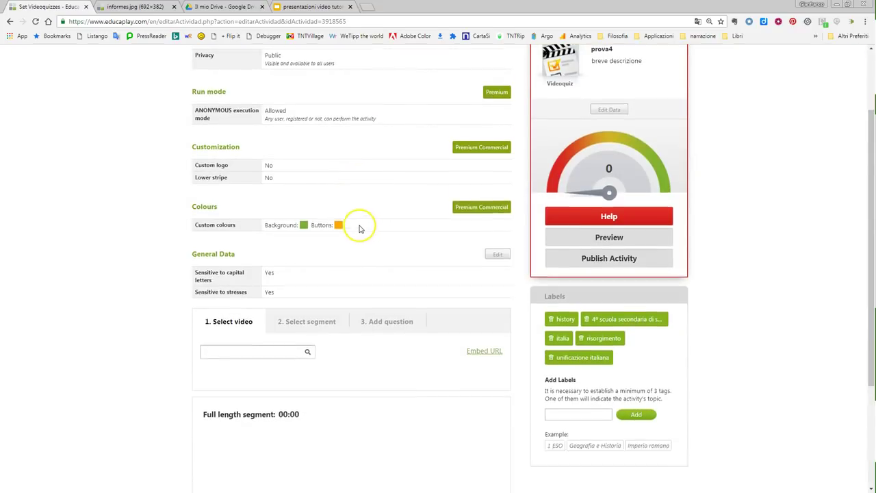
pyautogui.click(254, 259)
pyautogui.write('ri')
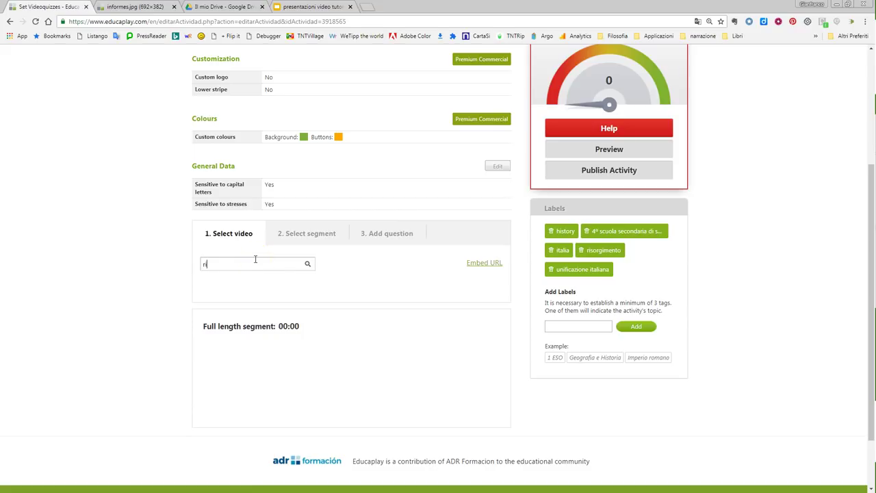
pyautogui.write('sorgimento')
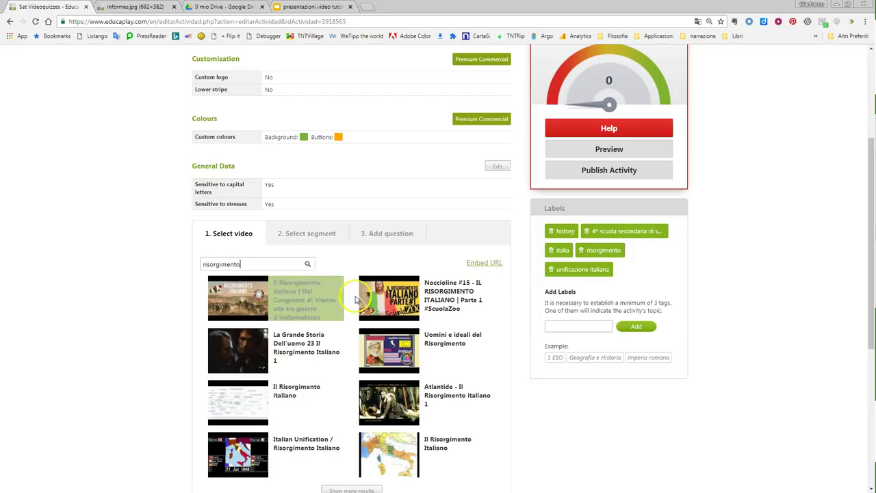
pyautogui.click(431, 307)
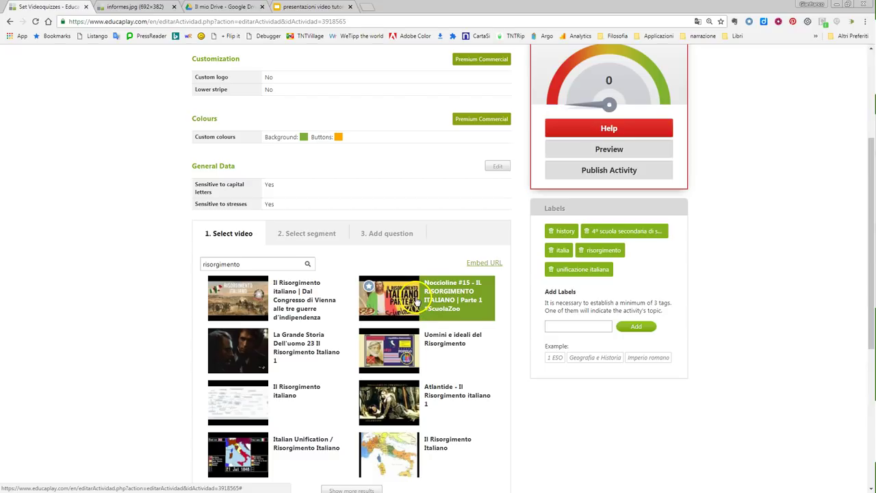
pyautogui.click(416, 302)
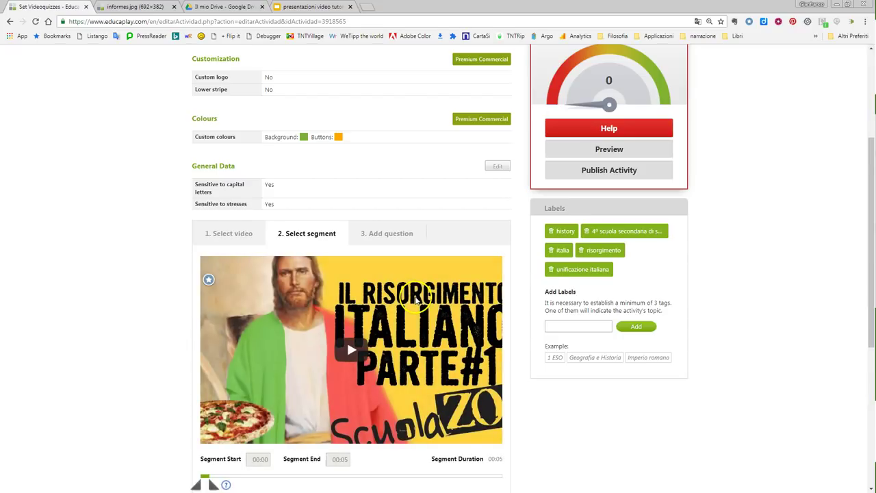
# Step: Play the video up to 0:16, pause it, and set the first segment from 00:16 to 00:29
pyautogui.scroll(-2, 414, 304)
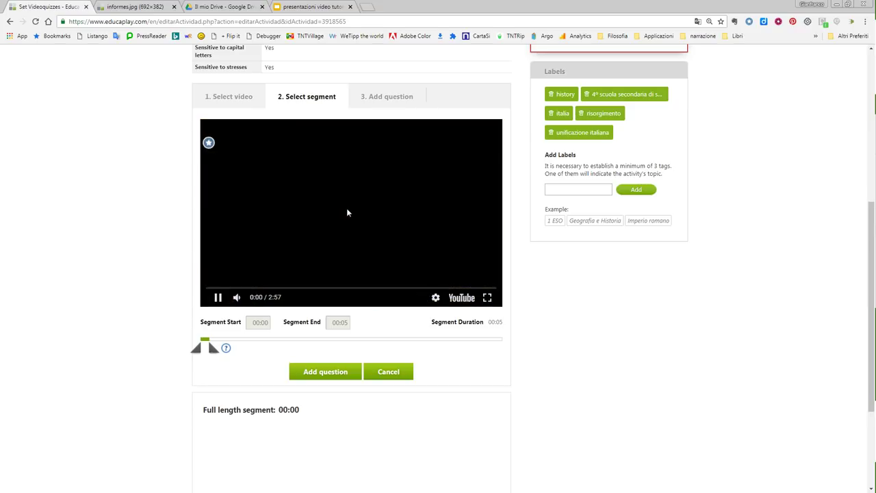
pyautogui.click(300, 230)
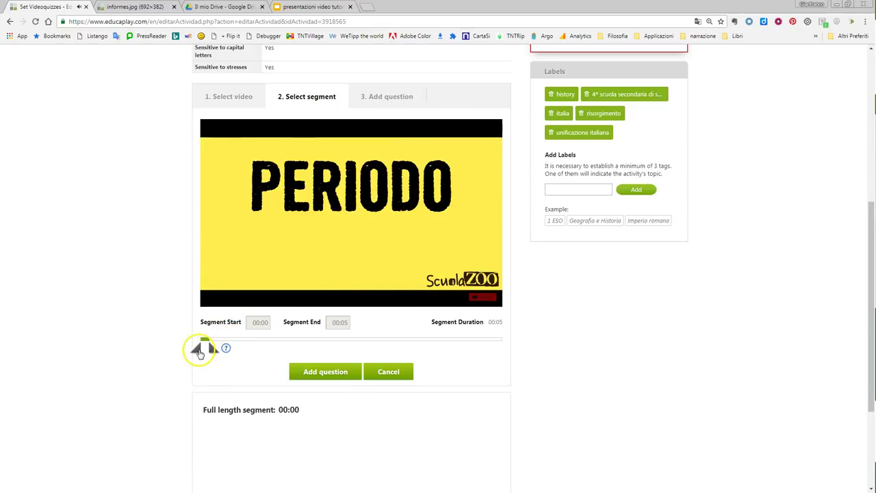
pyautogui.click(234, 289)
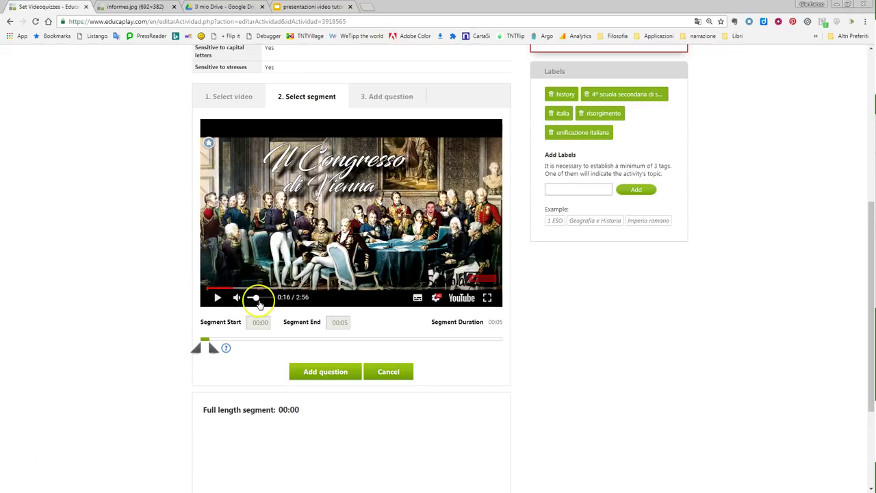
pyautogui.moveTo(212, 347); pyautogui.dragTo(252, 352)
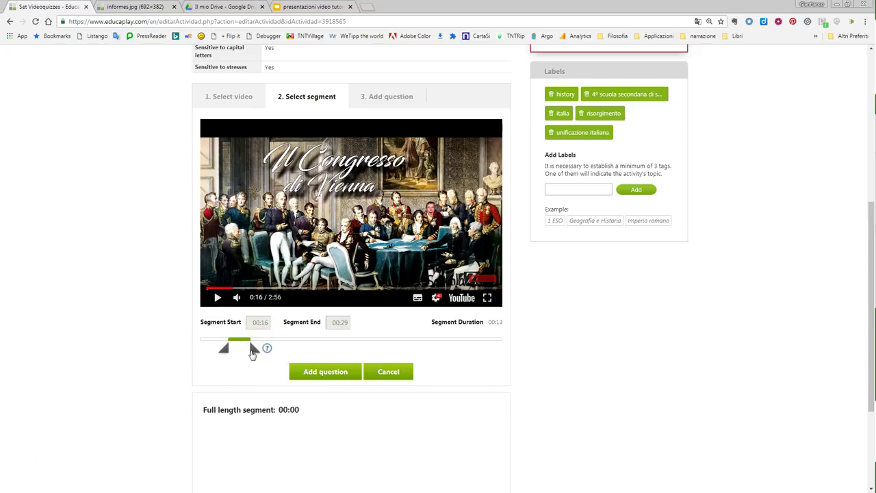
# Step: Add a question to the 00:16–00:29 segment with the statement "domanda?"
pyautogui.scroll(-2, 257, 363)
pyautogui.click(321, 283)
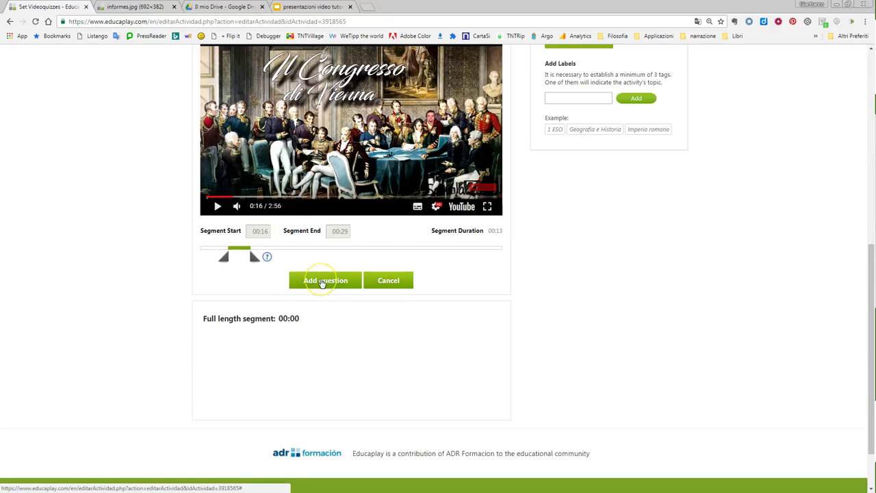
pyautogui.click(321, 283)
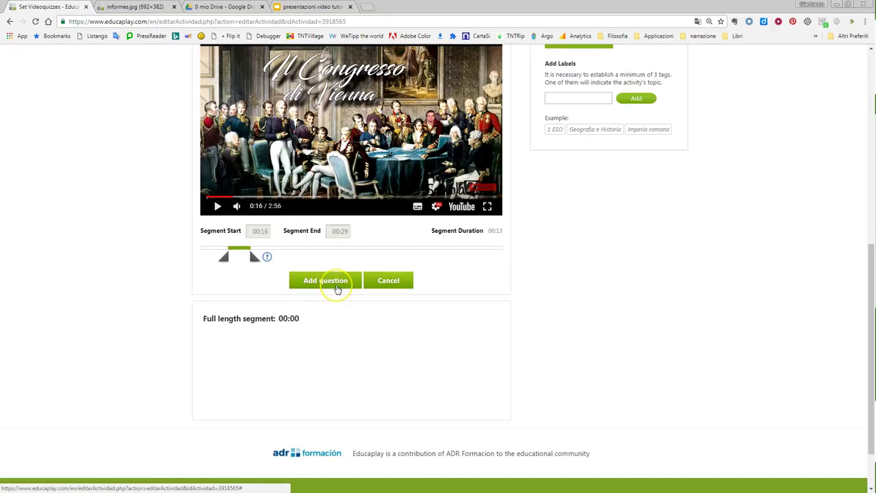
pyautogui.click(312, 167)
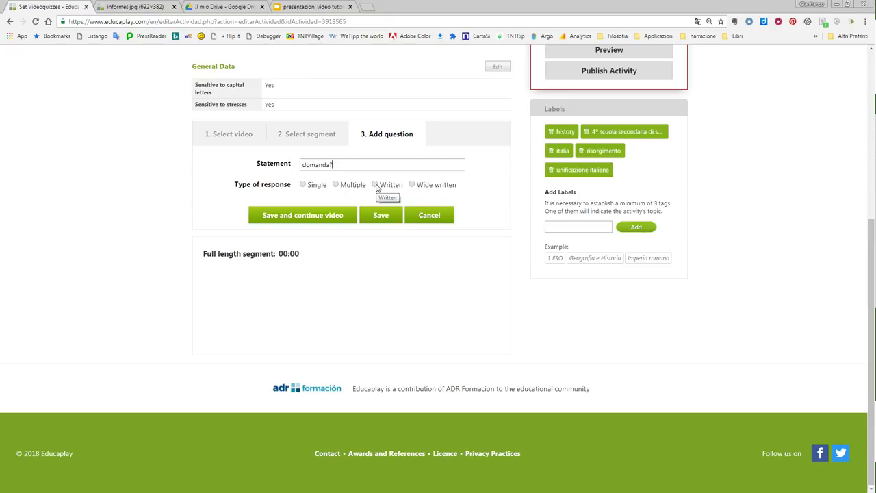
pyautogui.click(412, 184)
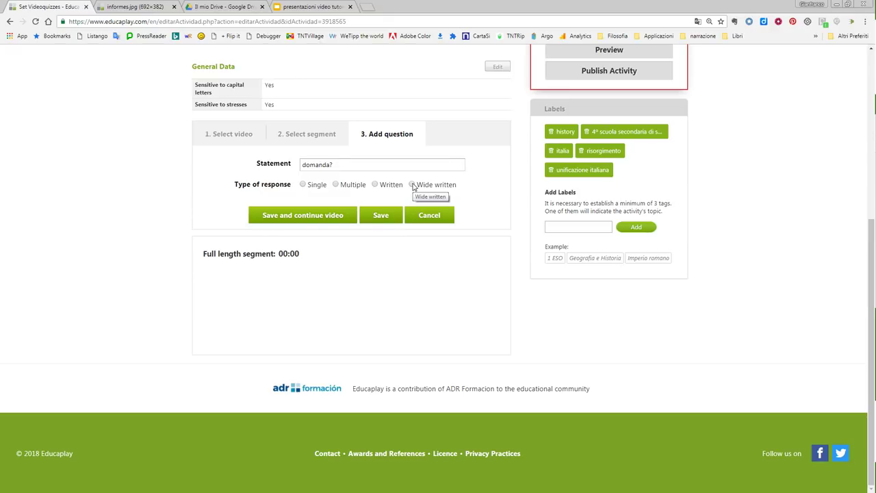
pyautogui.scroll(1, 387, 177)
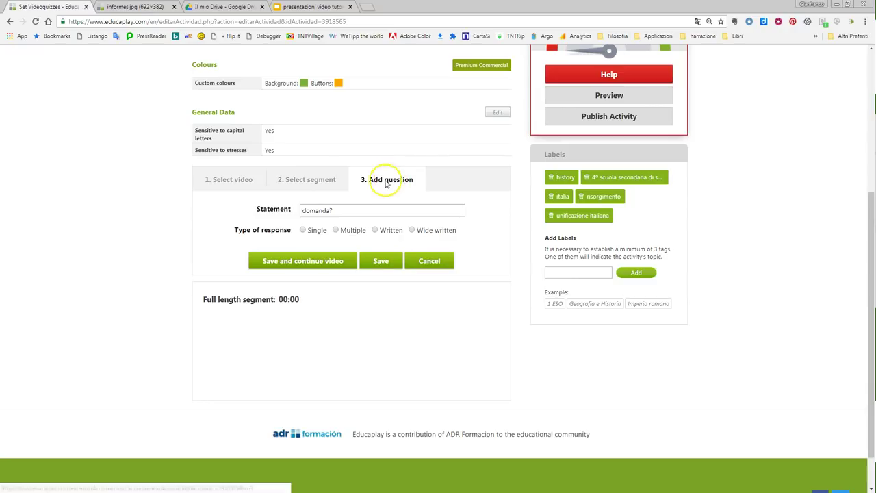
# Step: Make the question single-response with the answers "risposta 1", "risposta 2" and "risposta 3", marking "risposta 2" as correct
pyautogui.click(303, 230)
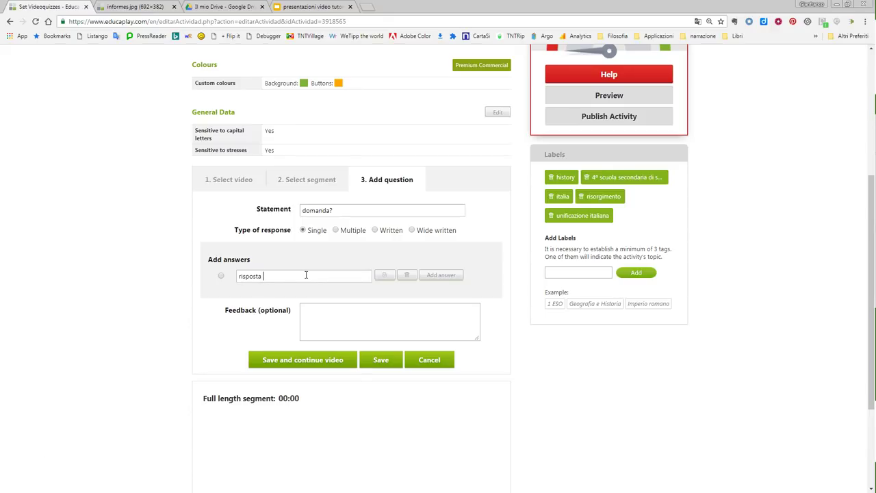
pyautogui.click(454, 277)
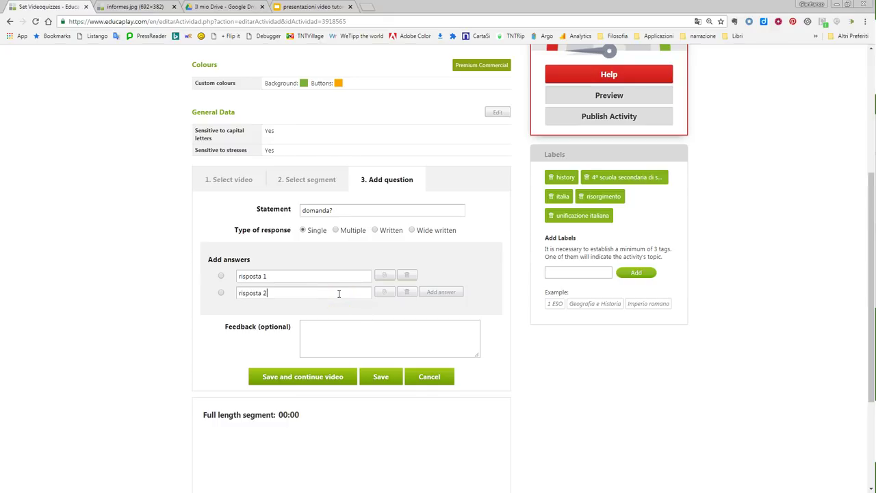
pyautogui.click(441, 291)
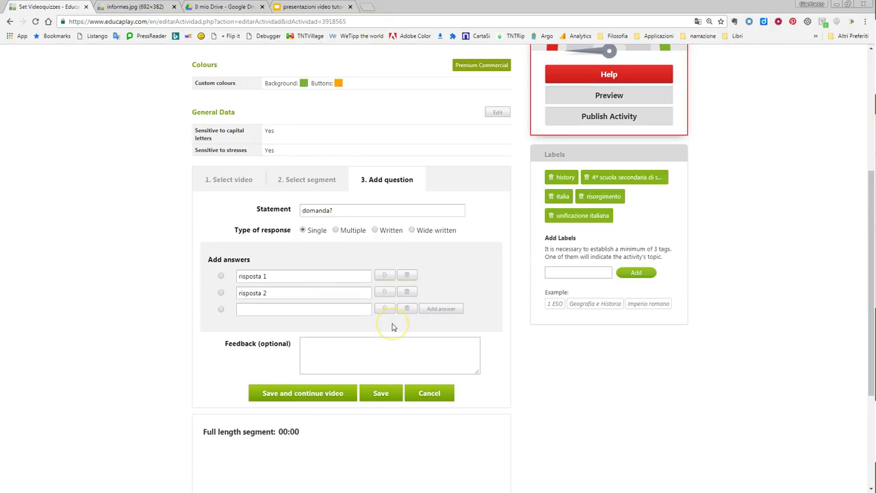
pyautogui.scroll(-3, 392, 327)
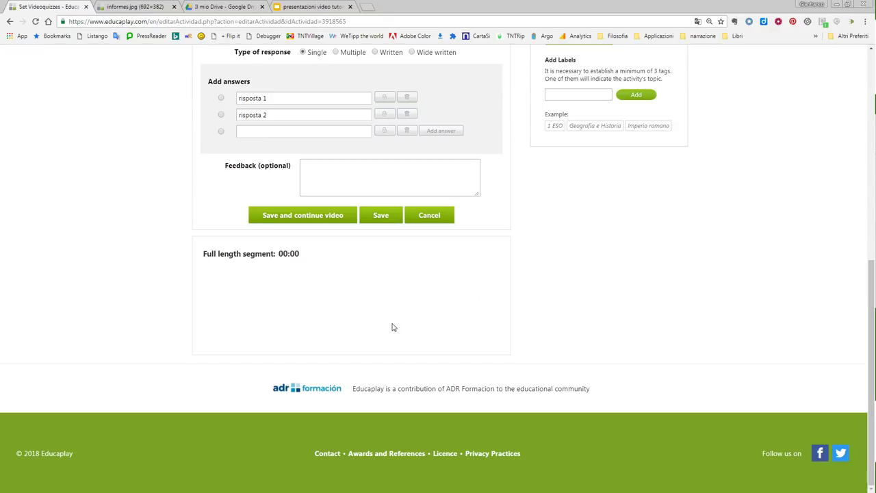
pyautogui.click(260, 130)
pyautogui.write('risposta 3')
pyautogui.scroll(1, 263, 146)
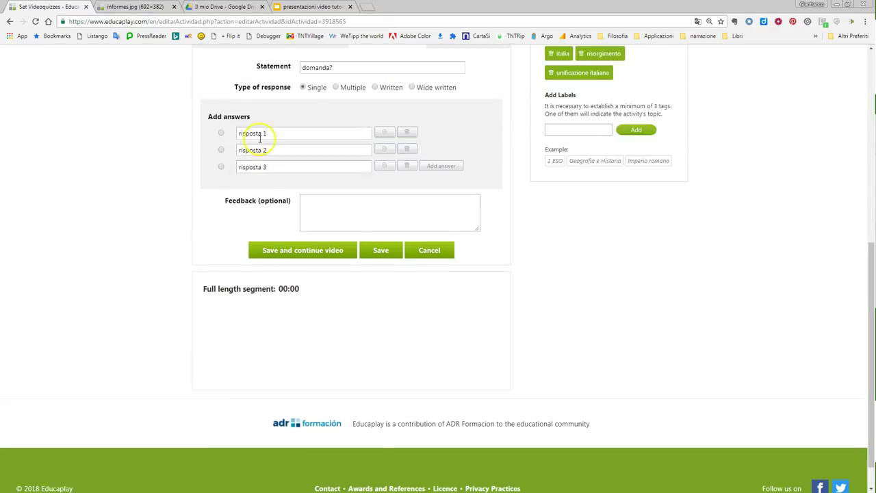
pyautogui.click(220, 160)
# Step: Enter the feedback "qui posso inserire un seggerimento" and save the question, continuing with the same video
pyautogui.click(322, 222)
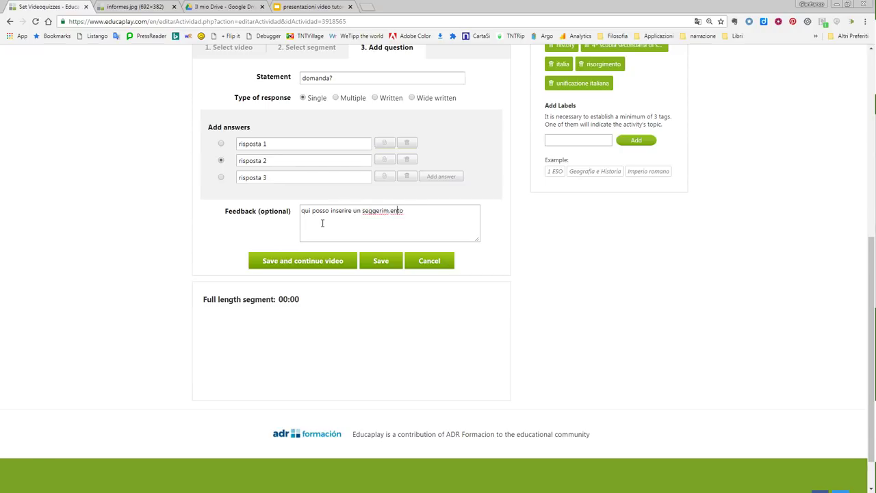
pyautogui.click(346, 226)
pyautogui.scroll(3, 345, 225)
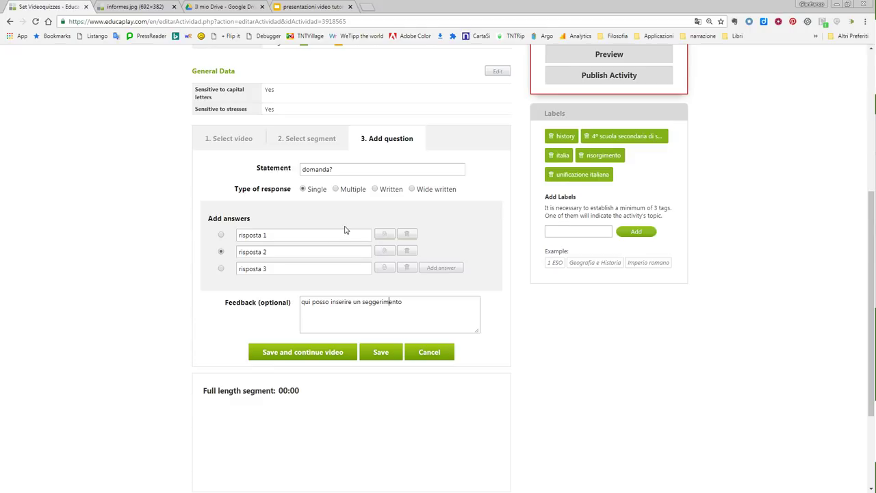
pyautogui.scroll(6, 345, 229)
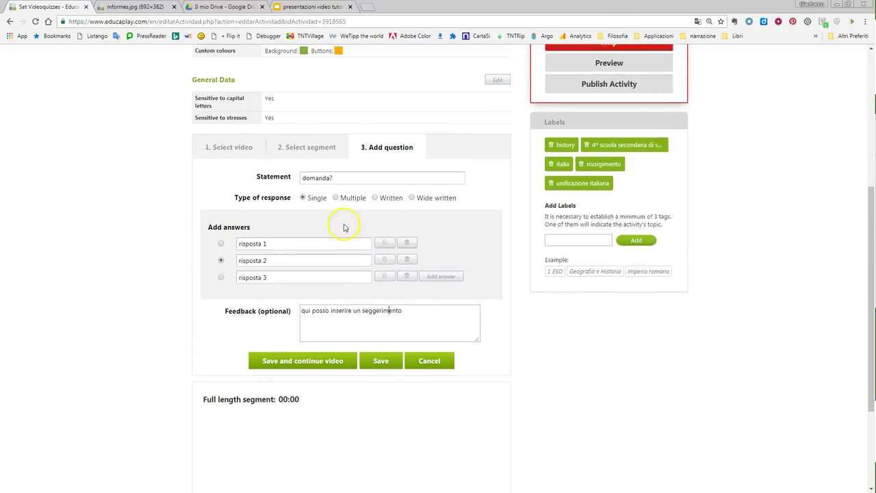
pyautogui.scroll(-6, 344, 225)
pyautogui.click(293, 354)
pyautogui.click(393, 356)
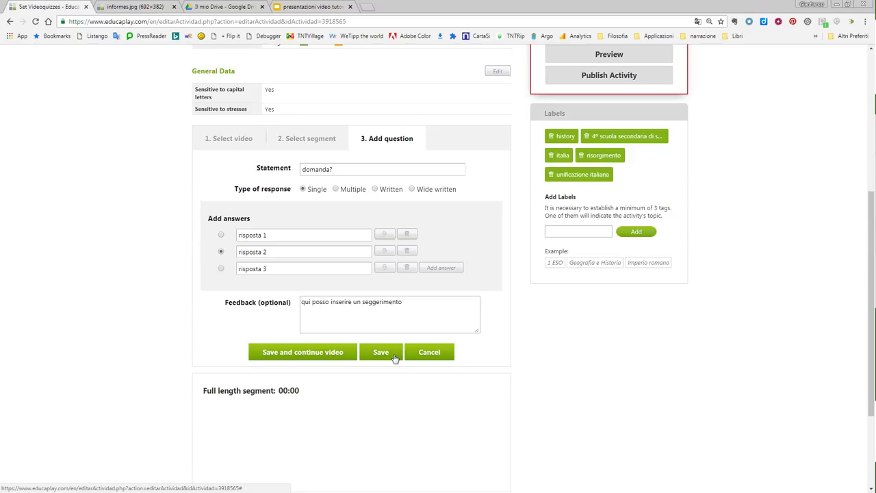
pyautogui.click(310, 355)
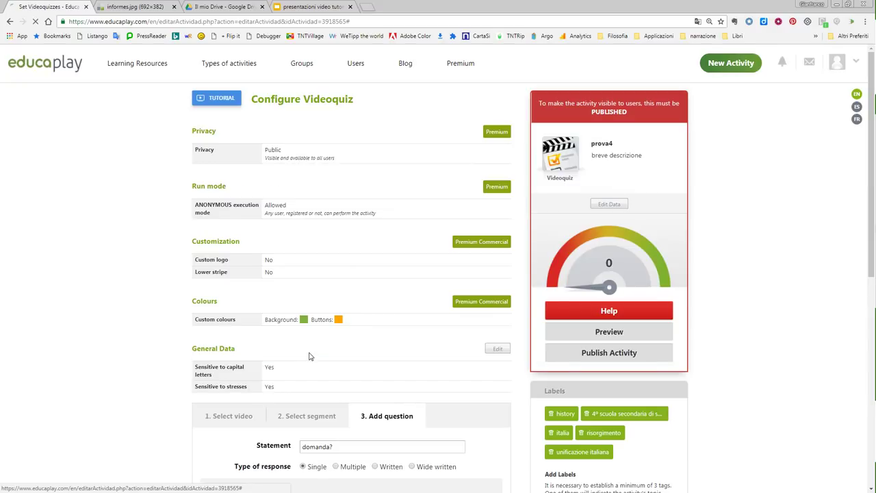
pyautogui.click(327, 347)
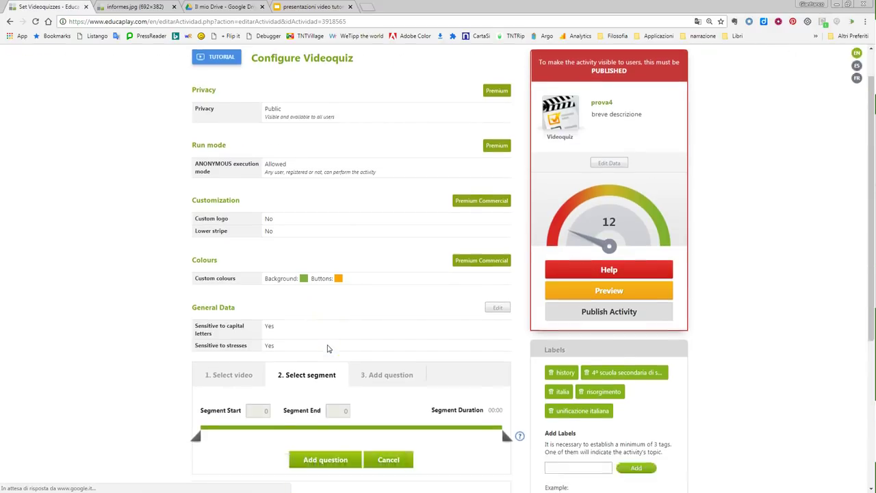
# Step: Play the video ahead to about 0:56 and set the second segment from 00:56 to 01:19
pyautogui.scroll(-1, 328, 349)
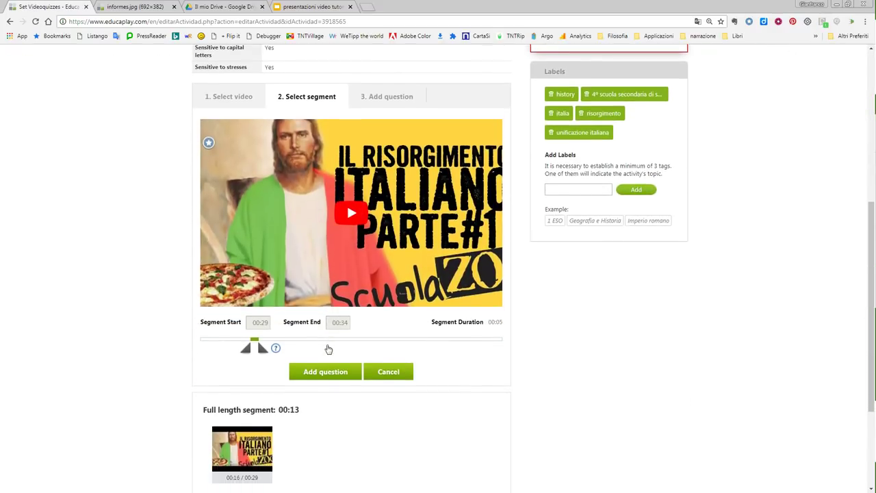
pyautogui.click(264, 349)
pyautogui.click(351, 213)
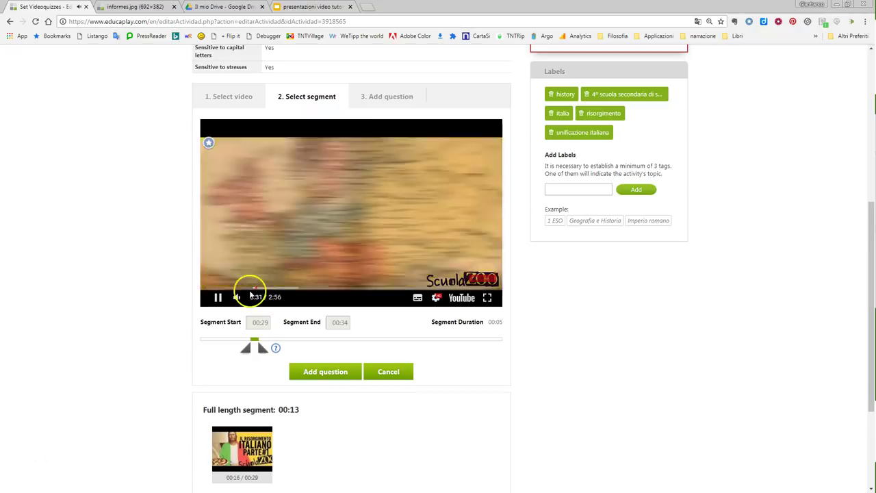
pyautogui.click(274, 288)
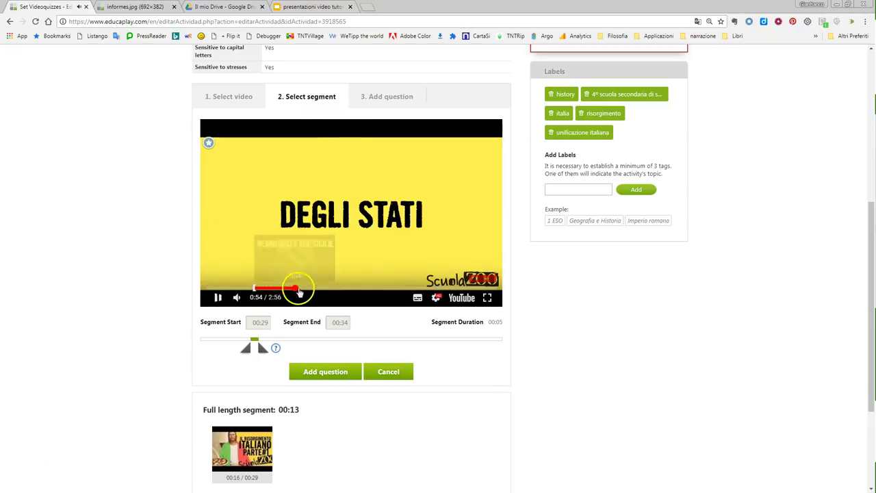
pyautogui.click(295, 288)
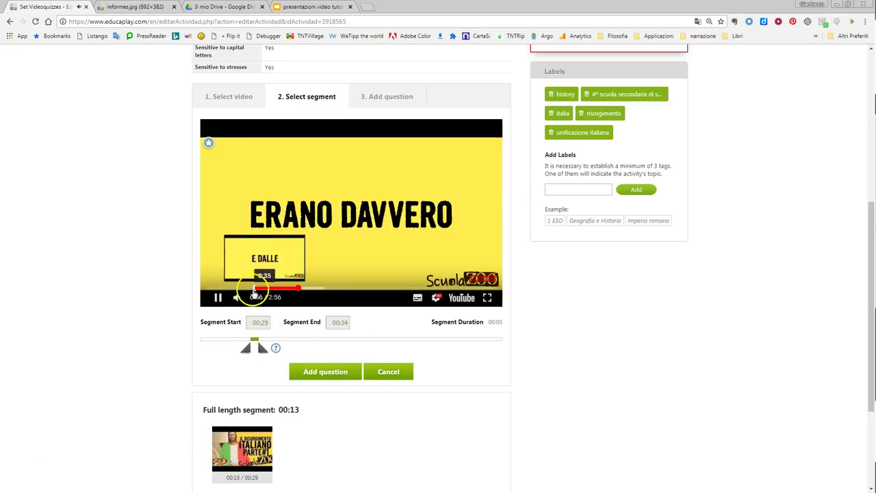
pyautogui.click(218, 297)
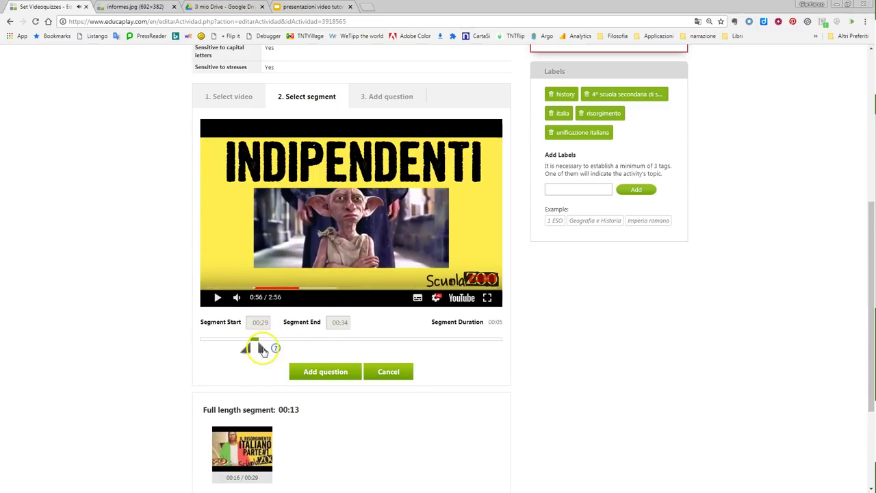
pyautogui.moveTo(262, 348); pyautogui.dragTo(333, 348)
pyautogui.moveTo(245, 347); pyautogui.dragTo(299, 356)
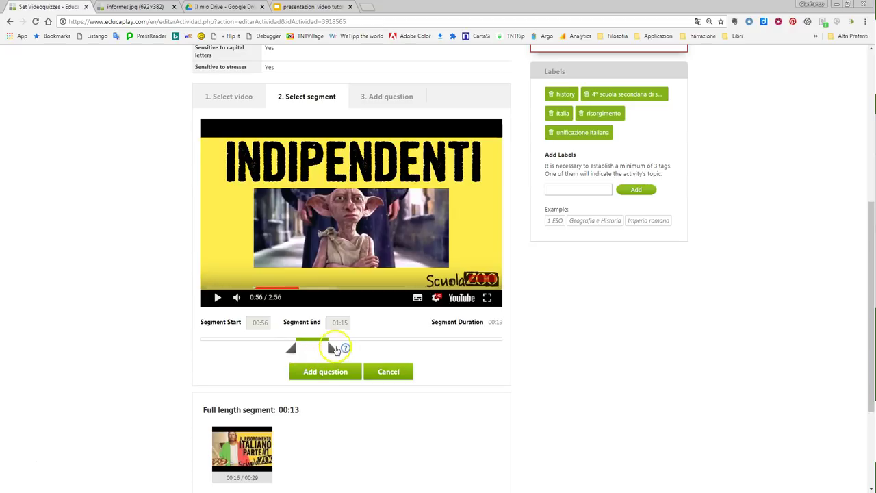
pyautogui.click(217, 297)
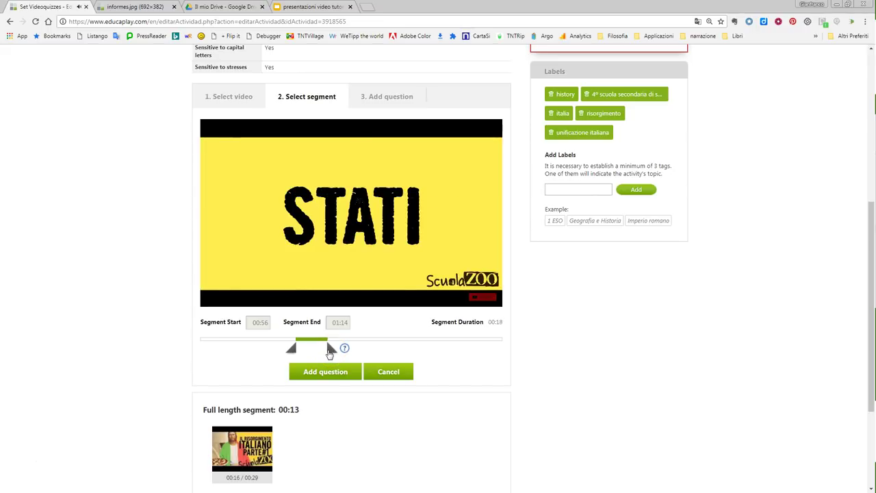
pyautogui.moveTo(331, 350); pyautogui.dragTo(338, 350)
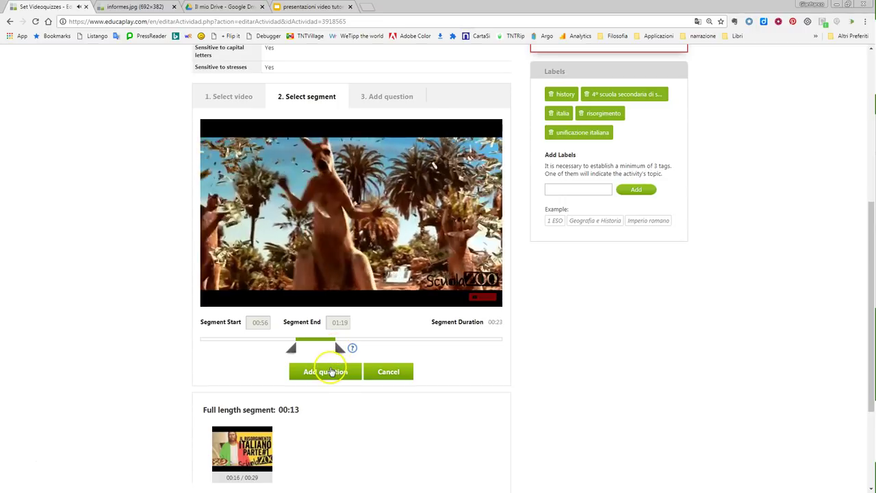
# Step: Add a multiple-response question to the 00:56–01:19 segment with the statement "domanda" and the first answer "risposta 1"
pyautogui.click(332, 371)
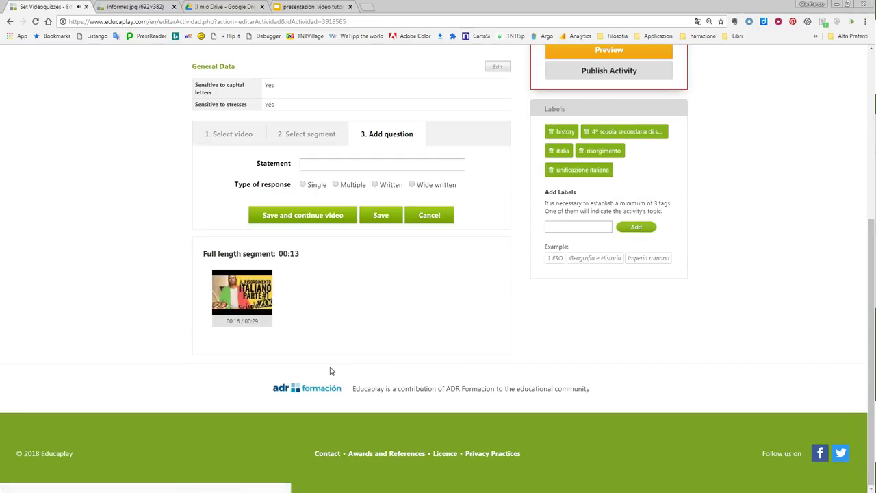
pyautogui.click(335, 184)
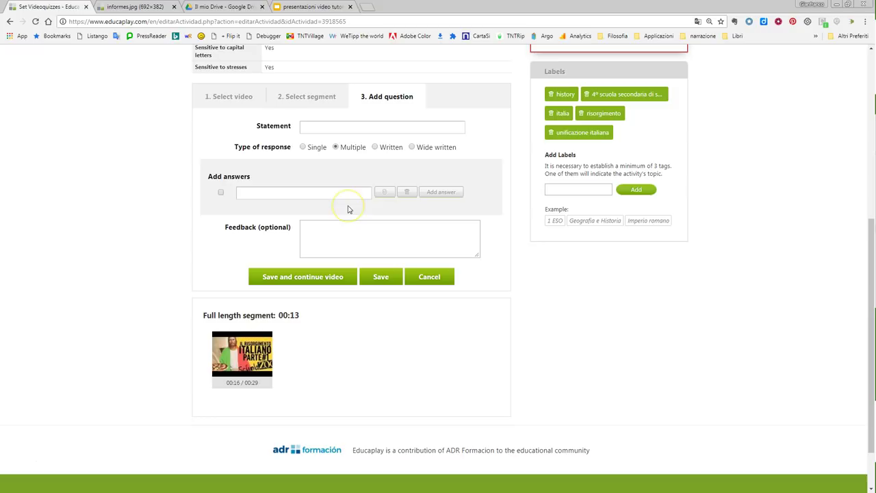
pyautogui.click(319, 128)
pyautogui.click(290, 191)
pyautogui.hotkey('ctrl', 'p')
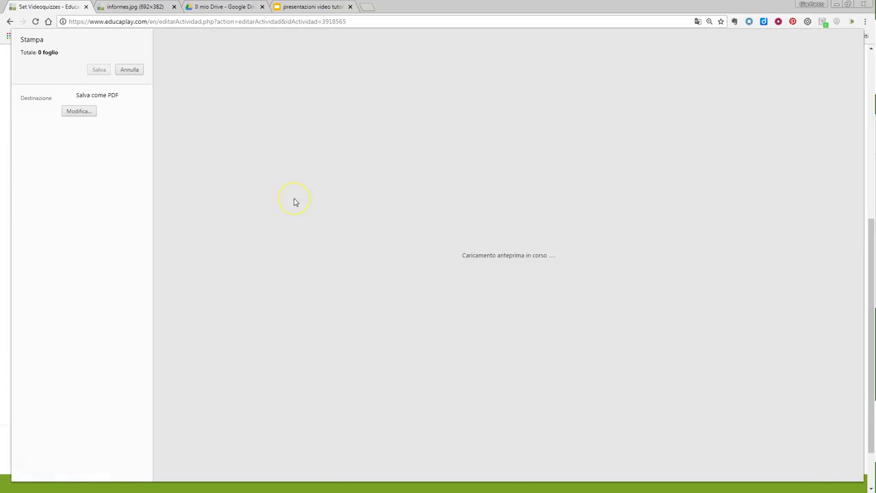
pyautogui.press('Escape')
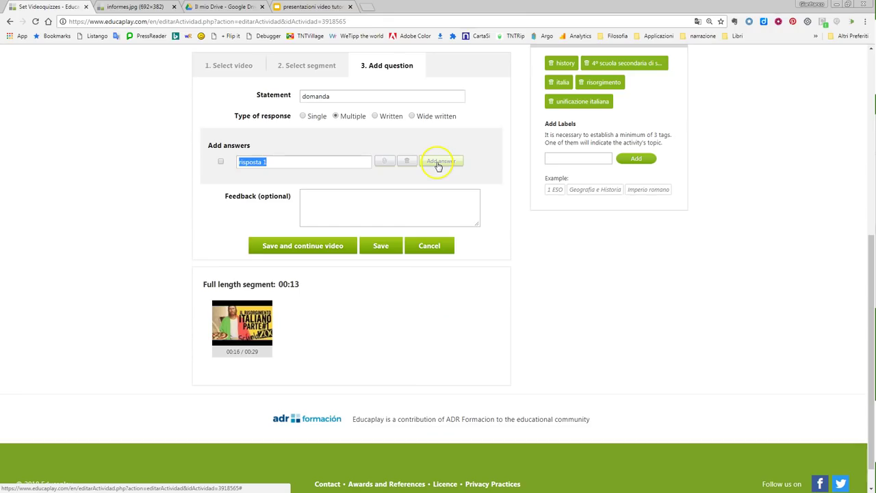
# Step: Add the answers "risposta 2" and "risposta 3", mark "risposta 1" and "risposta 2" as correct, and save the question, continuing with the same video
pyautogui.click(438, 162)
pyautogui.click(310, 178)
pyautogui.write('risposta 2')
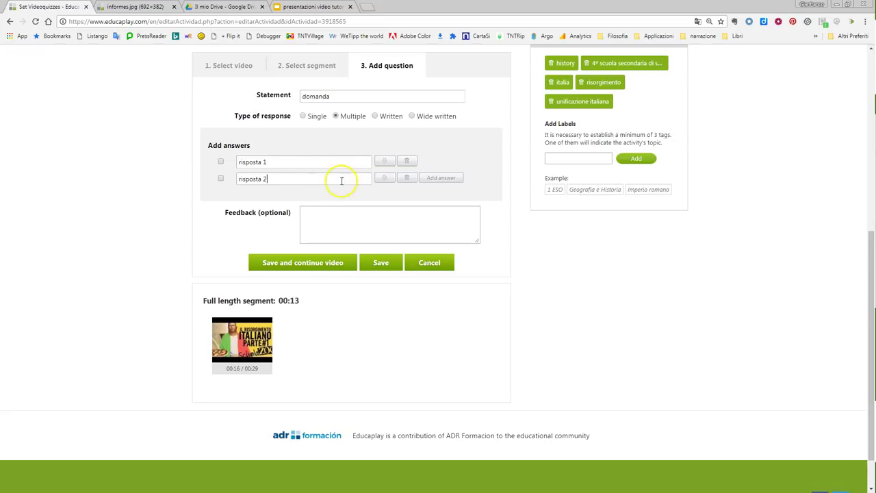
pyautogui.click(441, 178)
pyautogui.click(343, 195)
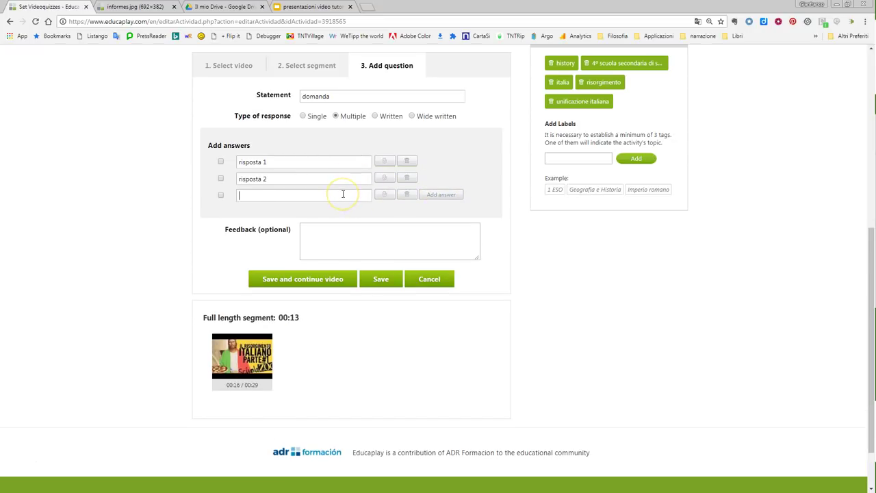
pyautogui.write('risposta 3')
pyautogui.click(220, 177)
pyautogui.click(220, 162)
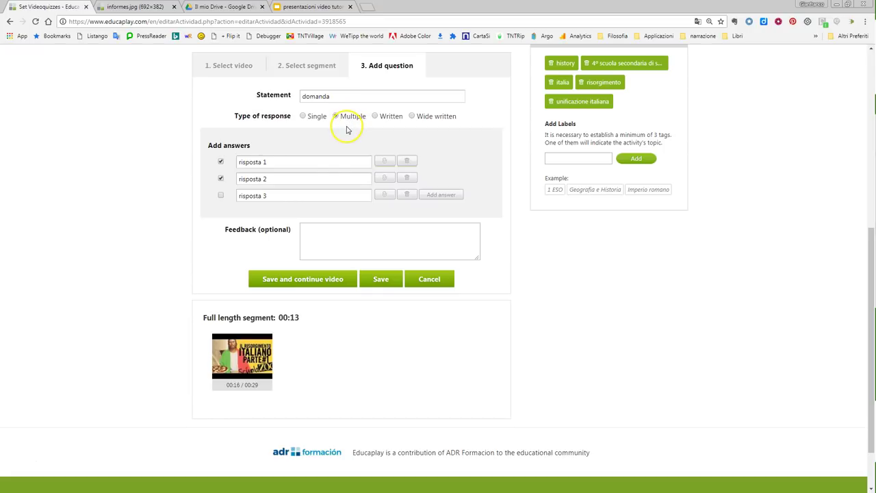
pyautogui.click(301, 280)
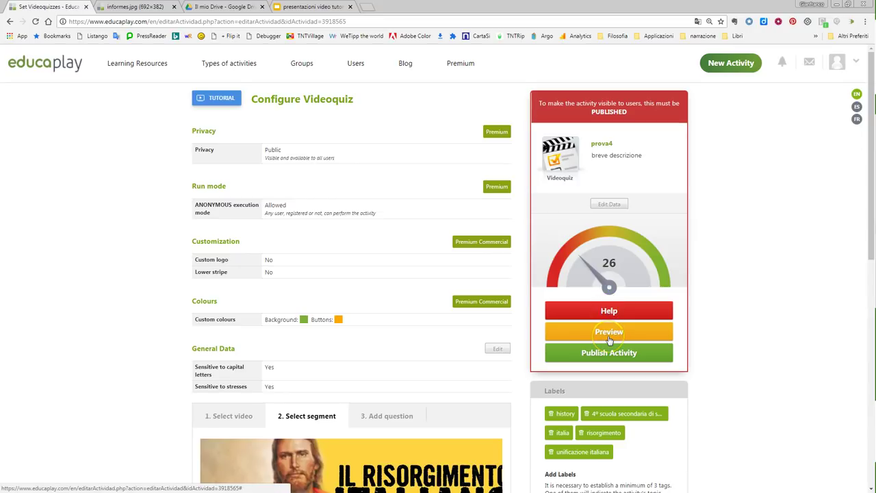
# Step: Check the tips for improving the Videoquiz's quality score and close them
pyautogui.click(609, 312)
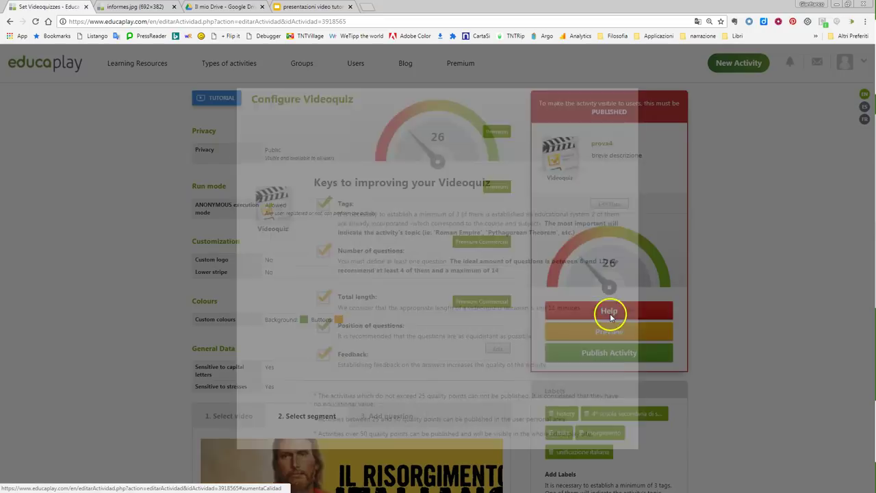
pyautogui.click(638, 88)
# Step: Extend the first segment of the prova2 Videoquiz, starting at 00:08, to end at 00:22 and save the changes
pyautogui.scroll(-3, 524, 234)
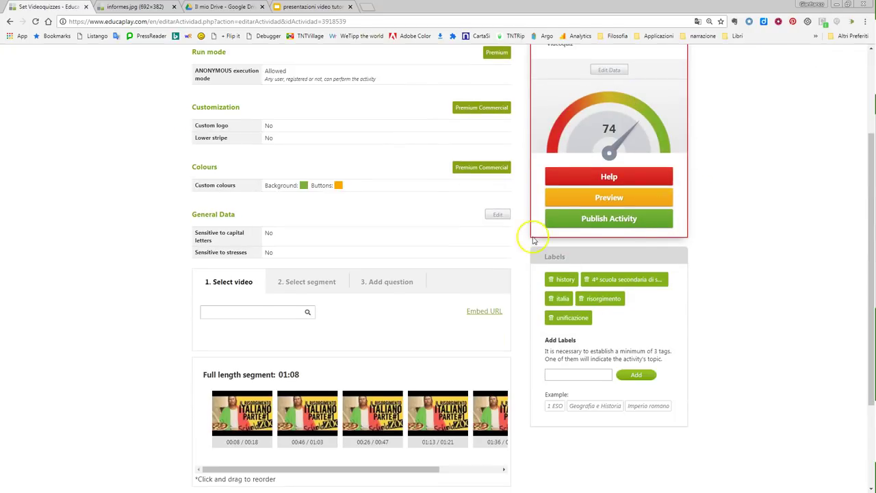
pyautogui.moveTo(228, 350); pyautogui.dragTo(397, 381)
pyautogui.moveTo(307, 325)
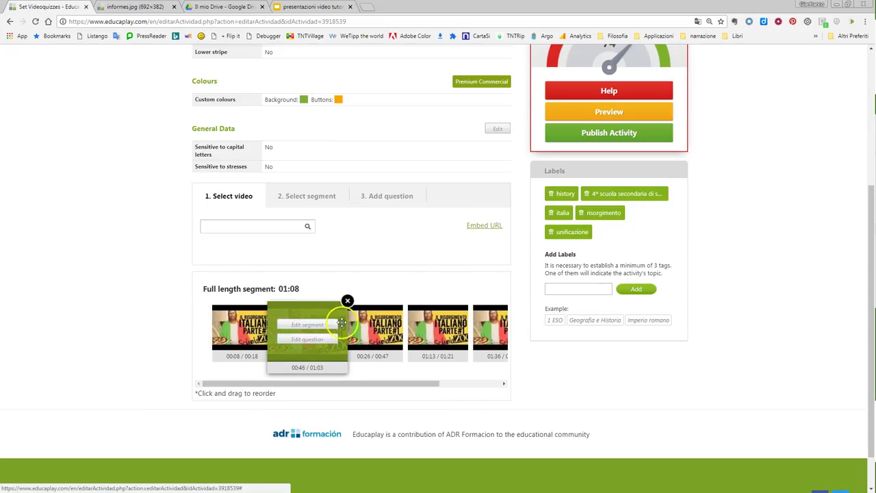
pyautogui.moveTo(252, 331)
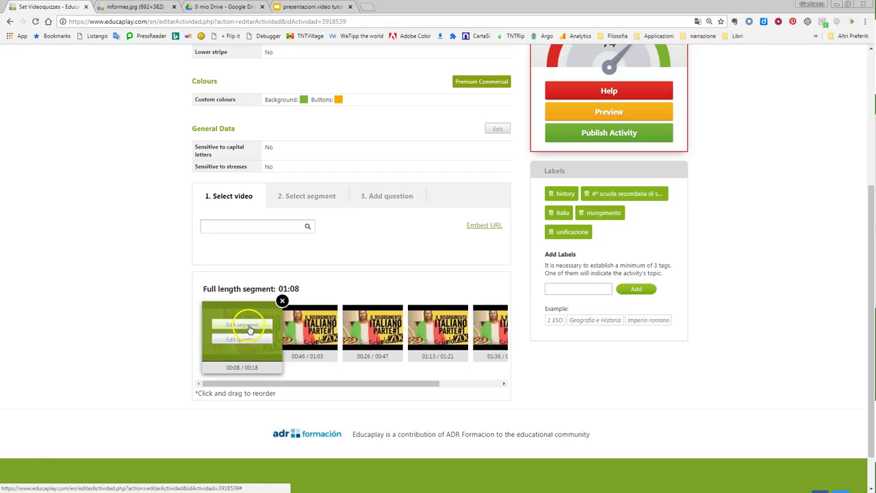
pyautogui.click(249, 330)
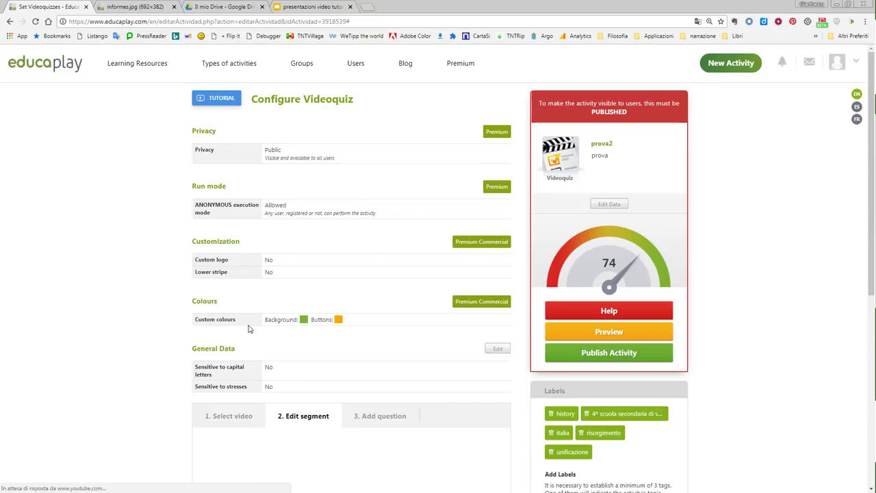
pyautogui.scroll(-3, 348, 322)
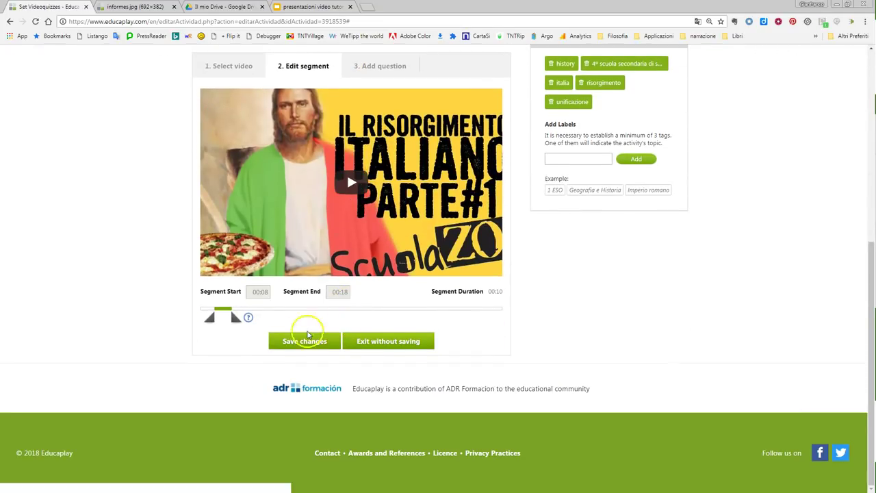
pyautogui.moveTo(238, 321); pyautogui.dragTo(241, 323)
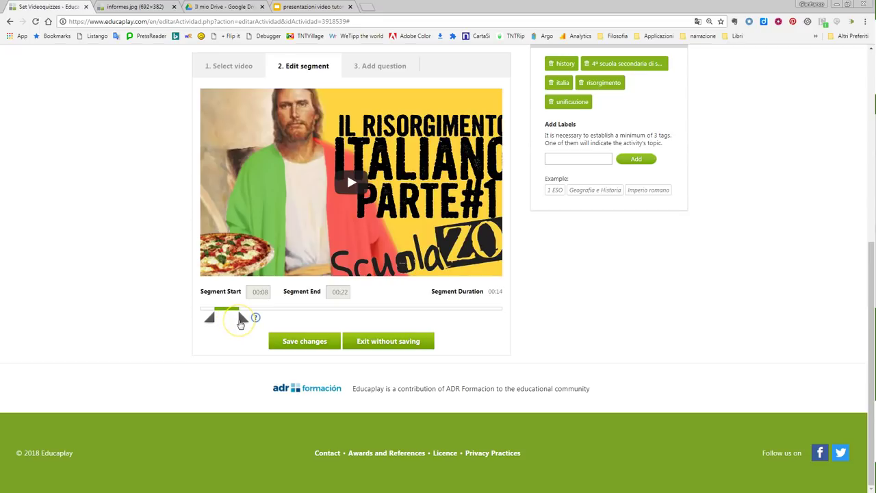
pyautogui.click(304, 340)
# Step: In the 00:46–01:03 segment's question, unmark "era divisa in tanti piccoli stati", mark "imperversava il librismo, tutti leggevano libri" as correct, and save the changes
pyautogui.scroll(-4, 316, 346)
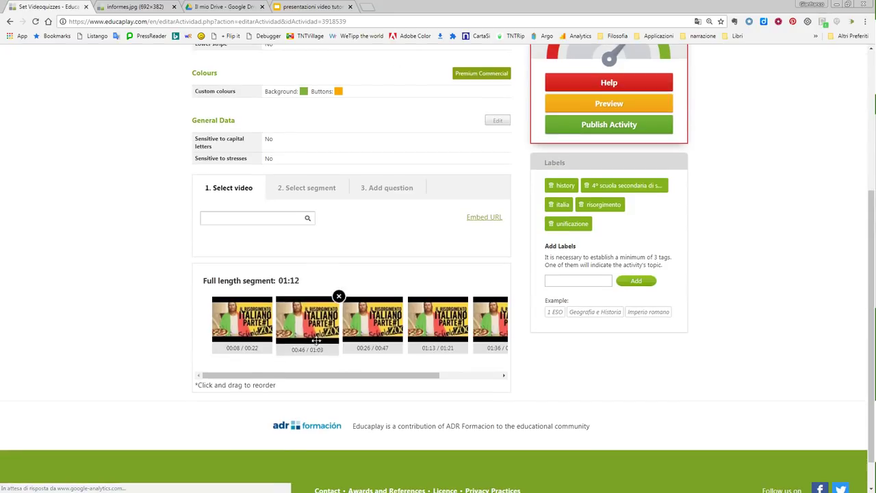
pyautogui.click(309, 332)
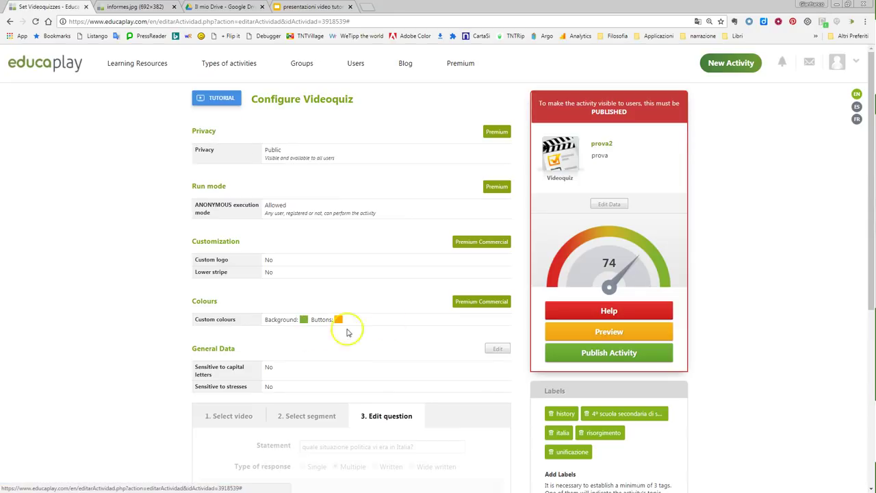
pyautogui.scroll(-3, 387, 324)
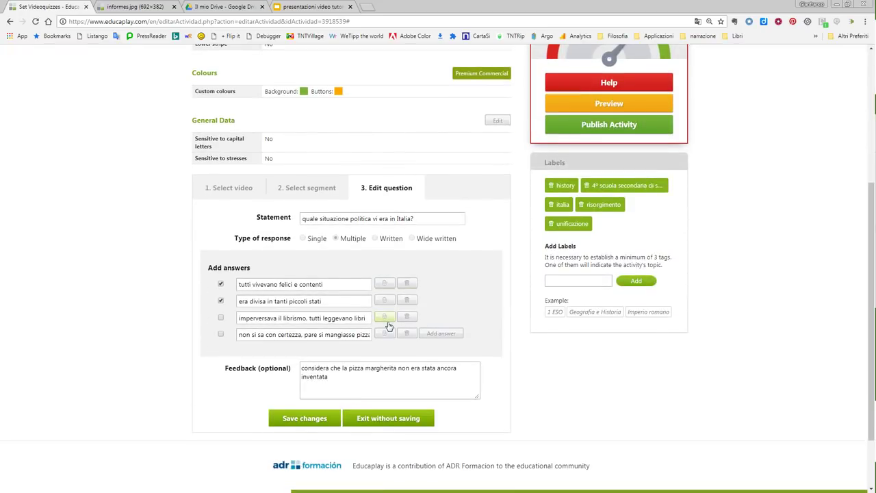
pyautogui.scroll(-1, 385, 273)
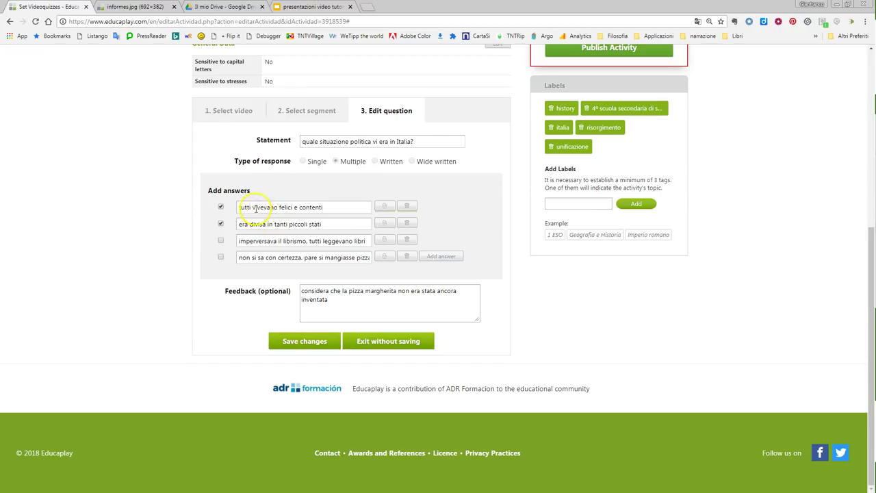
pyautogui.click(221, 226)
pyautogui.click(221, 241)
pyautogui.click(298, 340)
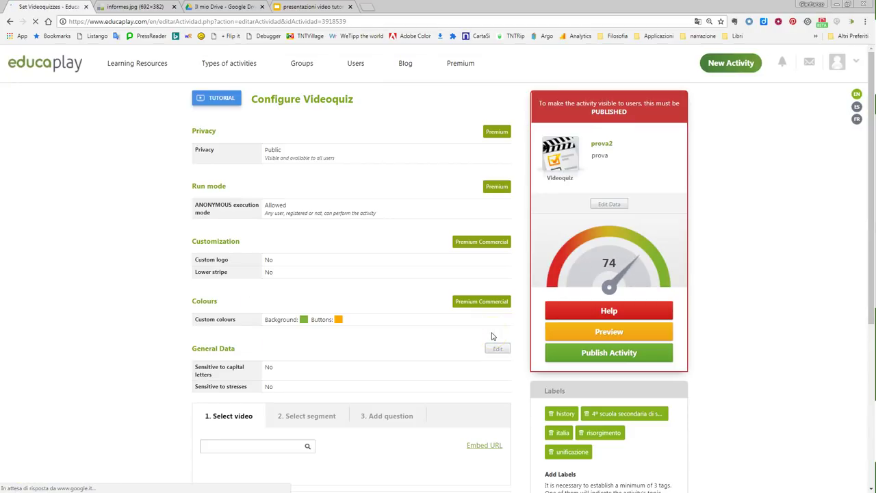
# Step: Reorder the segments so the 00:26–00:47 segment comes before the 00:46–01:03 one
pyautogui.scroll(-3, 487, 340)
pyautogui.scroll(-1, 416, 351)
pyautogui.moveTo(387, 287); pyautogui.dragTo(311, 310)
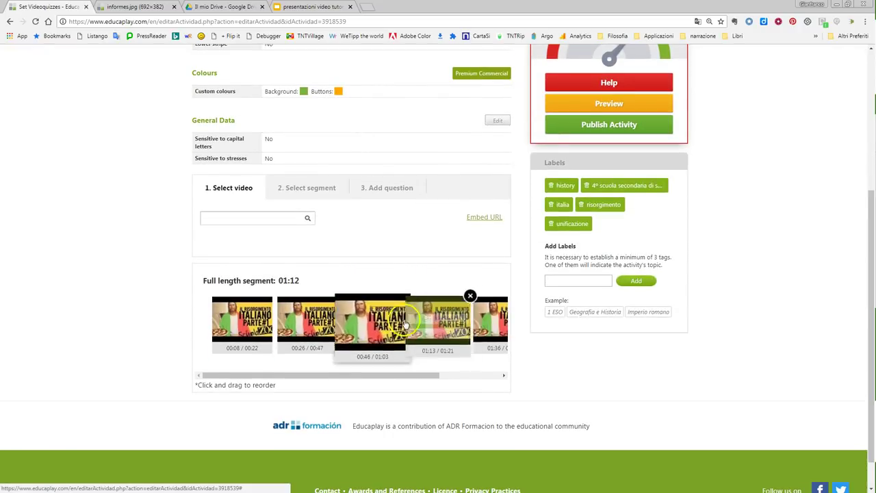
pyautogui.moveTo(445, 321)
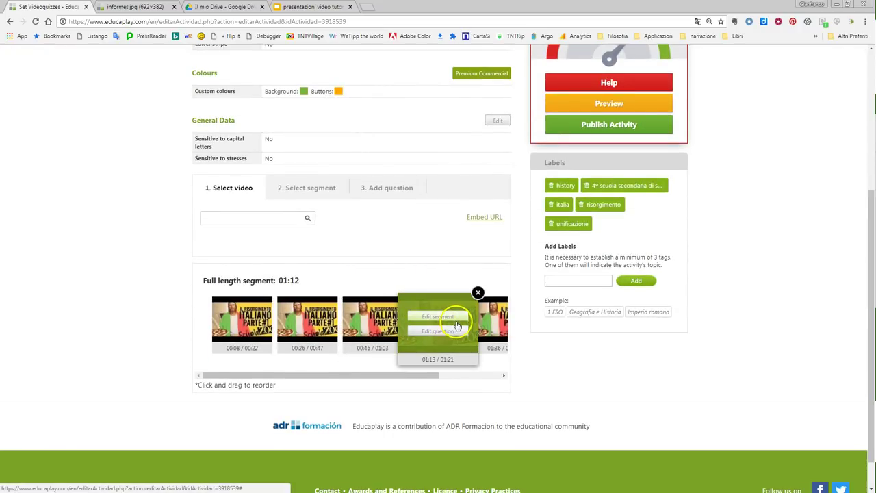
pyautogui.moveTo(346, 377); pyautogui.dragTo(442, 364)
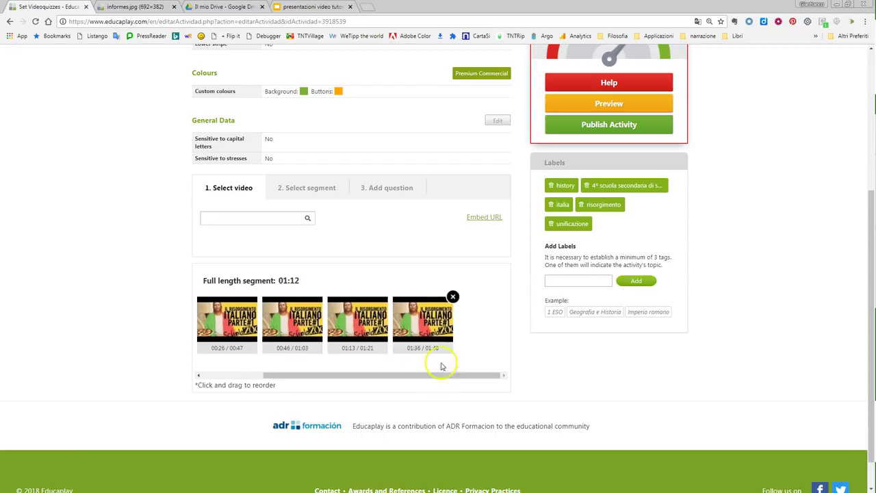
pyautogui.moveTo(444, 313)
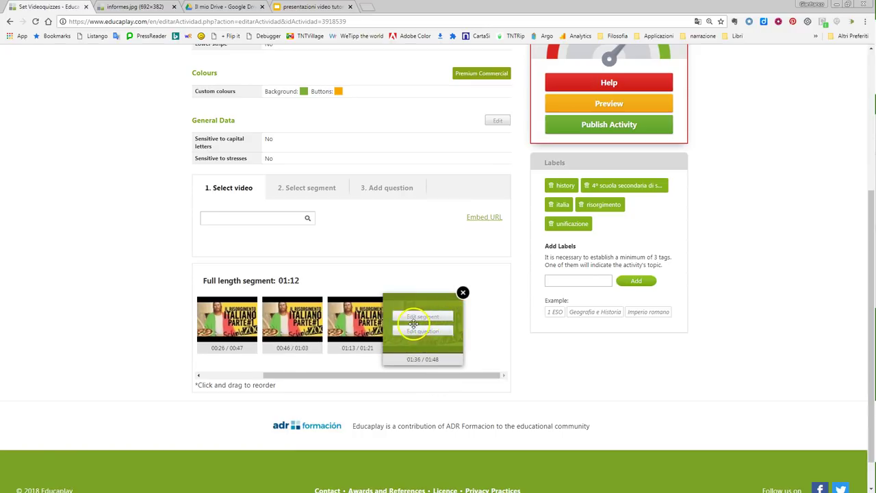
# Step: Preview the prova2 Videoquiz in a maximized window and start playing it
pyautogui.scroll(2, 421, 319)
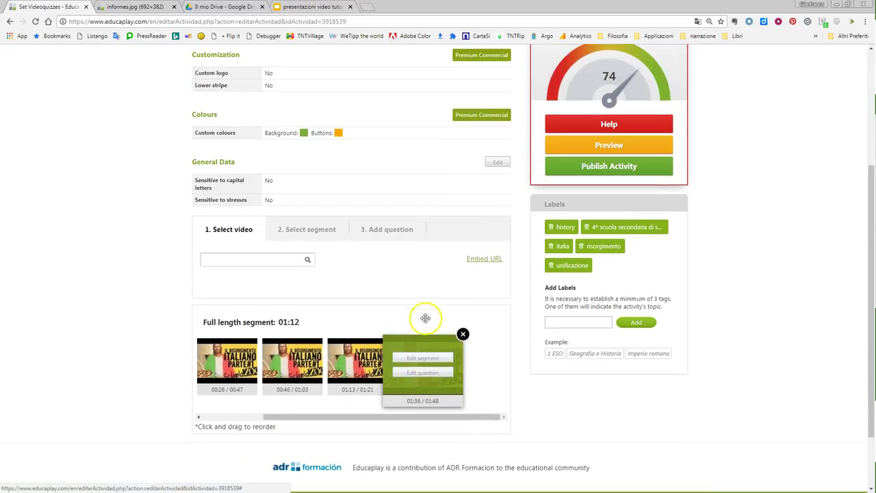
pyautogui.scroll(2, 421, 317)
pyautogui.scroll(-2, 424, 294)
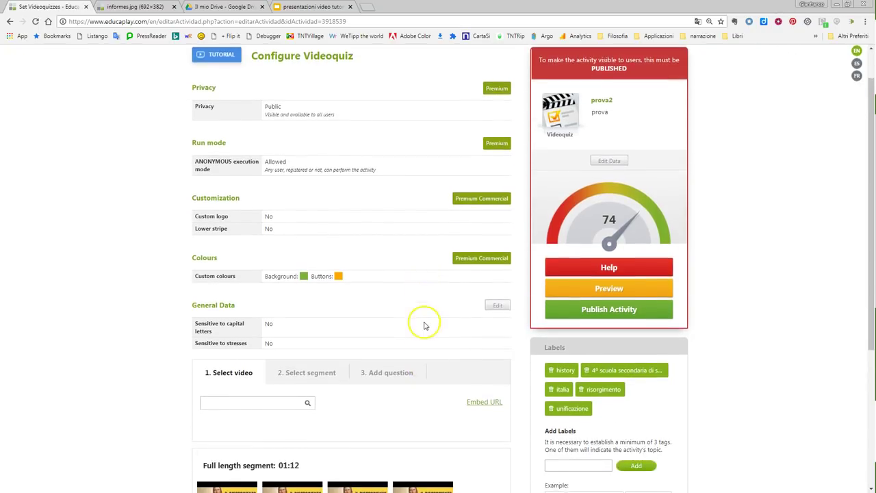
pyautogui.scroll(2, 639, 236)
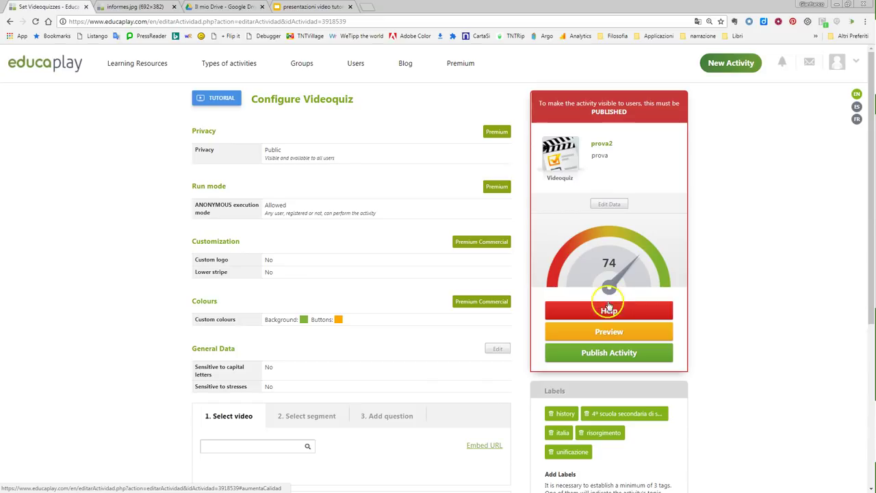
pyautogui.click(611, 332)
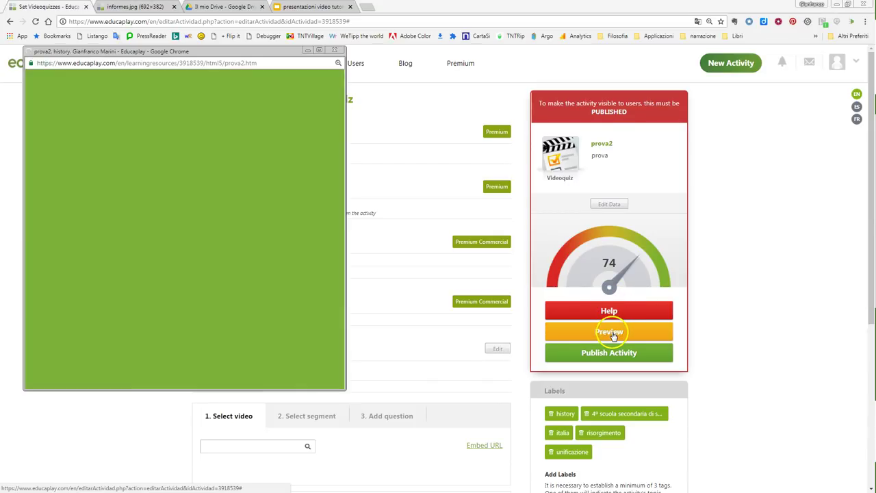
pyautogui.click(320, 51)
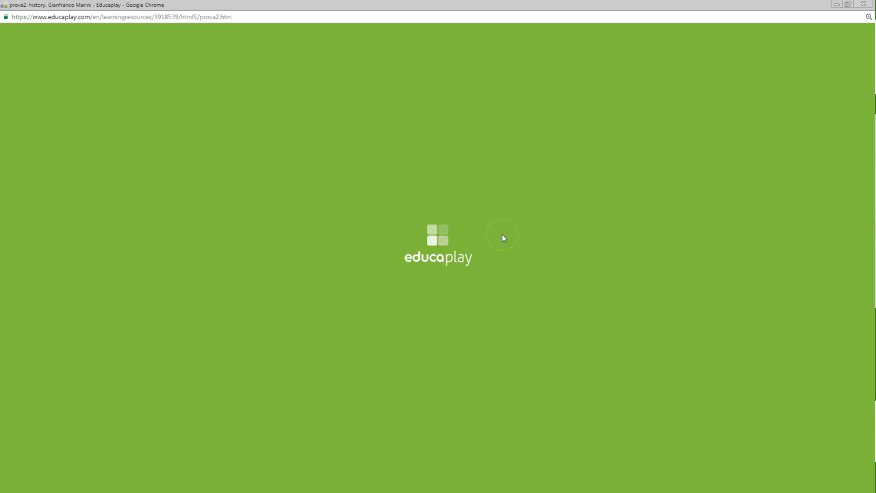
pyautogui.click(518, 171)
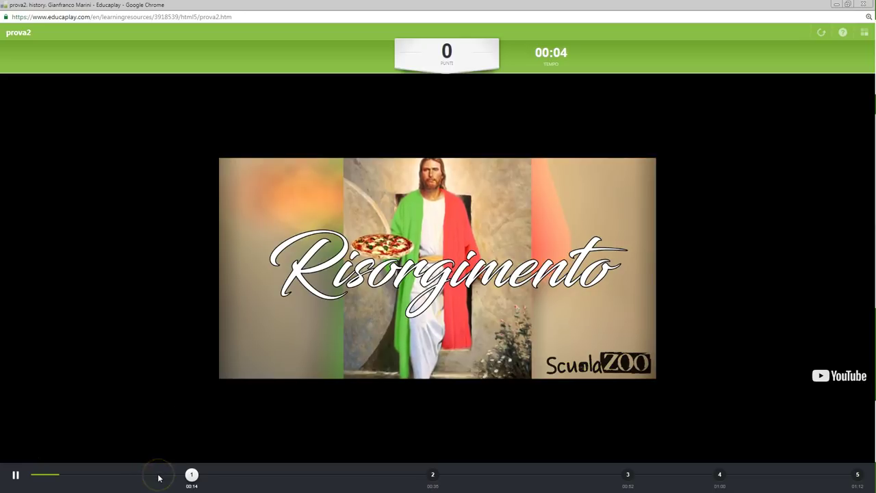
# Step: Skip to the first question in the preview, submit the answer "non si sa", and continue to the following segment
pyautogui.click(192, 474)
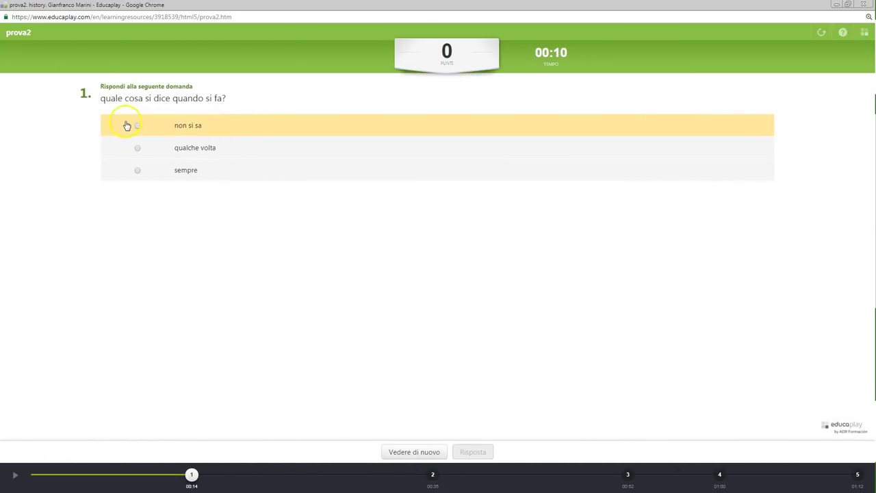
pyautogui.click(138, 129)
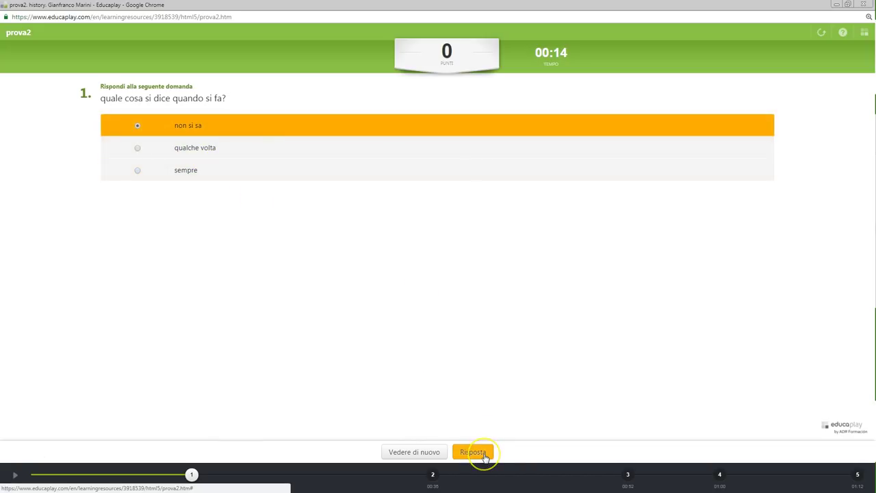
pyautogui.click(482, 454)
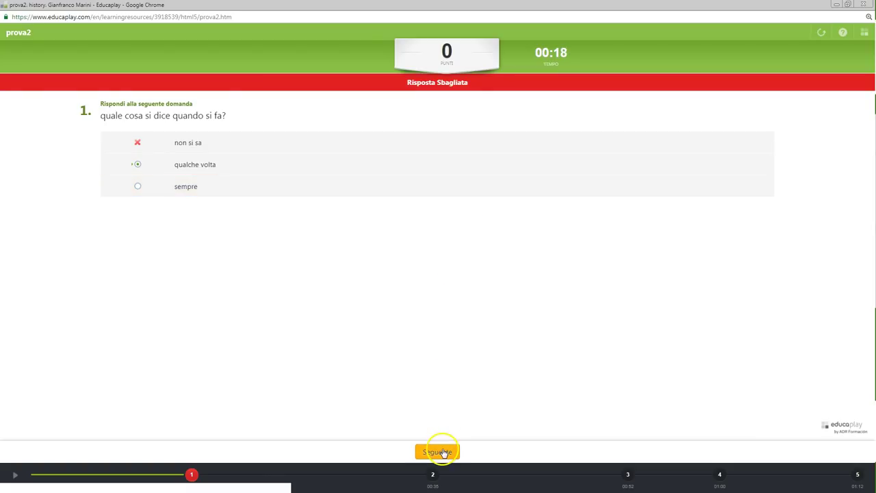
pyautogui.click(440, 452)
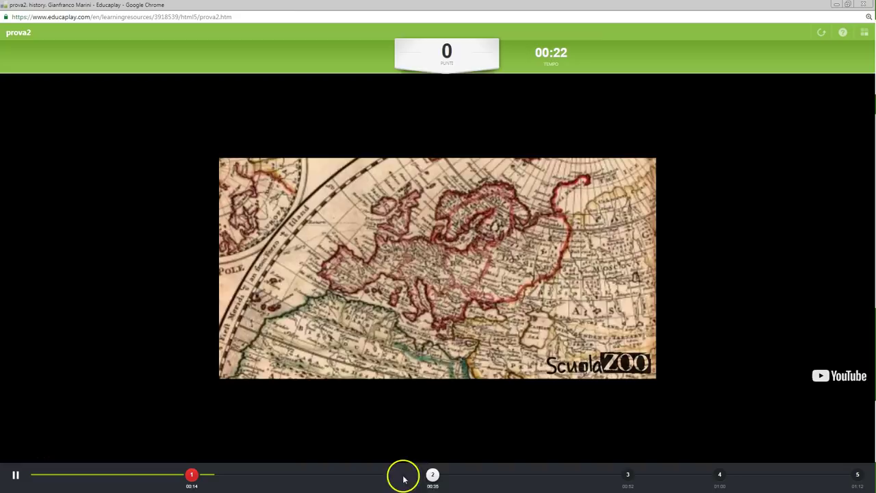
# Step: Skip to the preview's second question, submit the answer "sistemare l'Europa dopo le guerre napoleoniche", and close the preview window
pyautogui.click(431, 475)
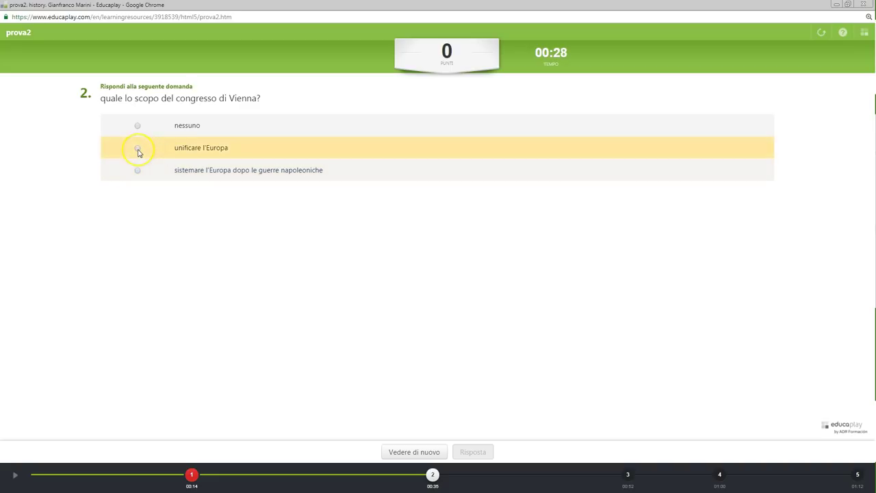
pyautogui.click(139, 170)
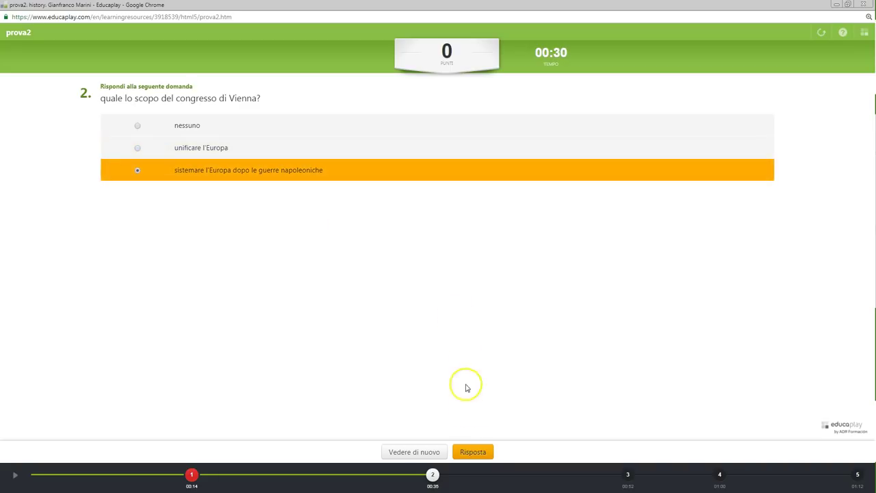
pyautogui.click(464, 454)
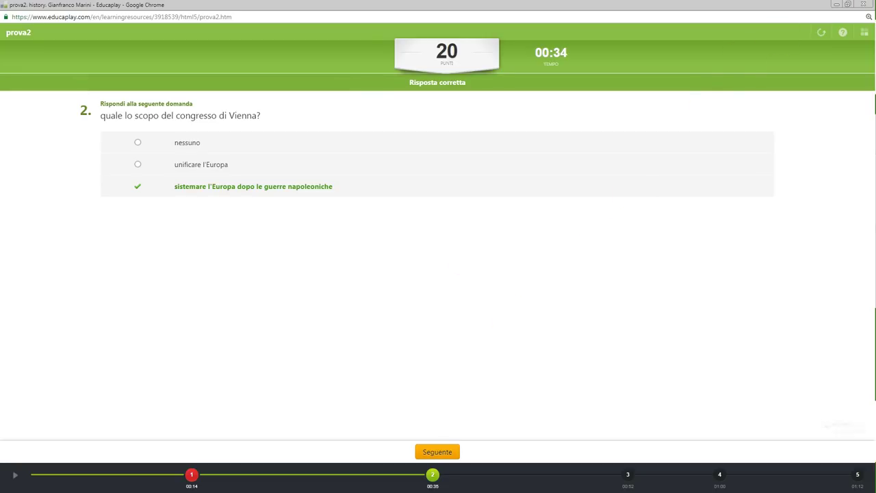
pyautogui.click(865, 4)
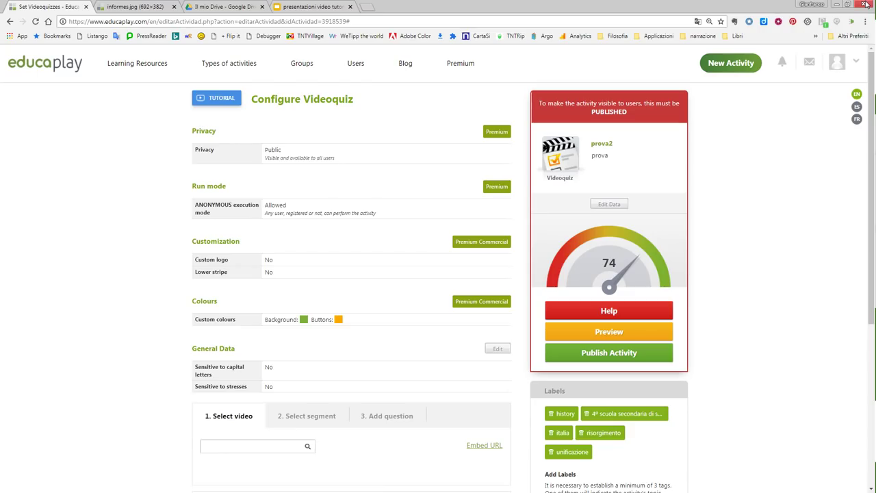
# Step: Publish the prova2 Videoquiz activity and look over its configuration page
pyautogui.click(812, 100)
pyautogui.click(615, 355)
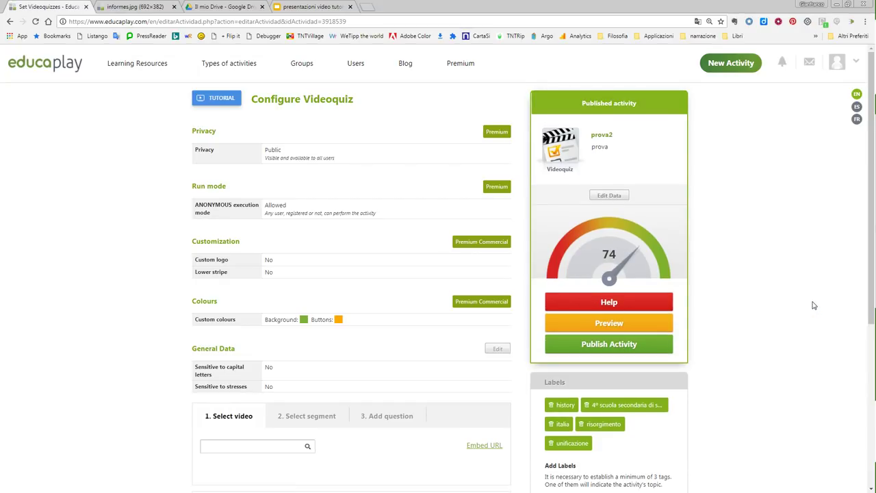
pyautogui.scroll(-2, 815, 308)
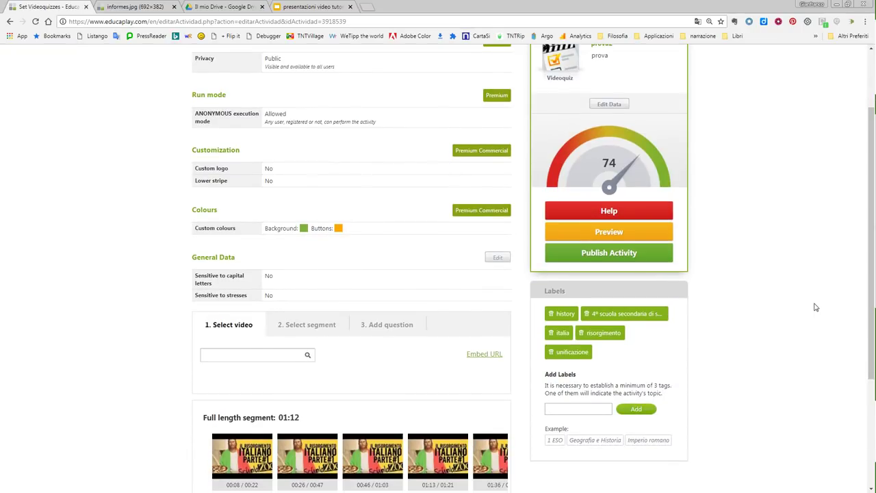
pyautogui.scroll(2, 815, 307)
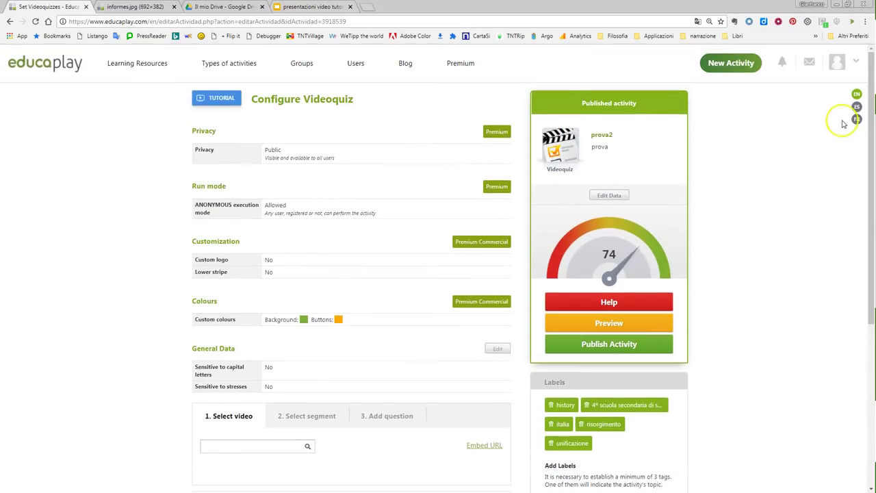
# Step: Go to the account's own activities, open the prova4 Videoquiz page, and select its web address
pyautogui.click(856, 63)
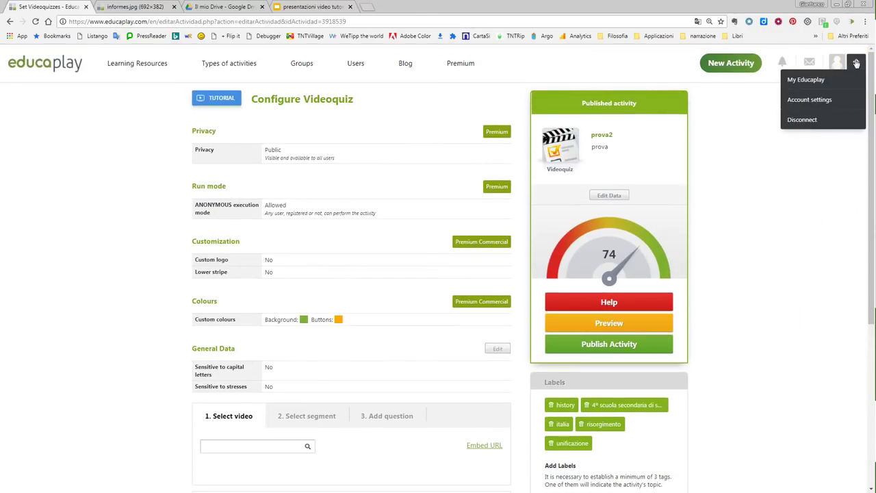
pyautogui.click(795, 79)
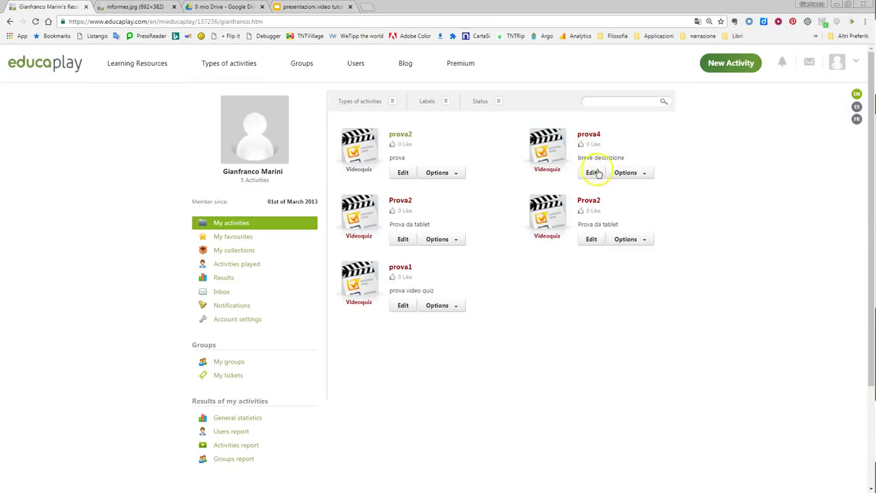
pyautogui.click(643, 175)
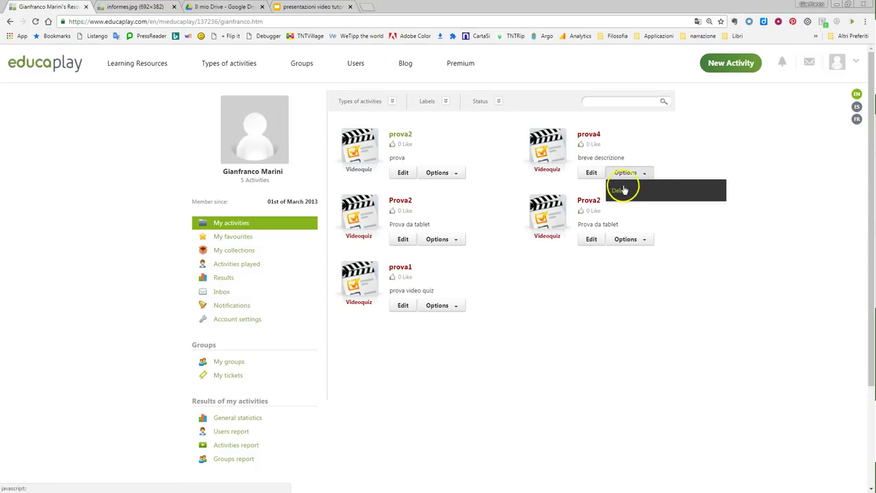
pyautogui.click(587, 135)
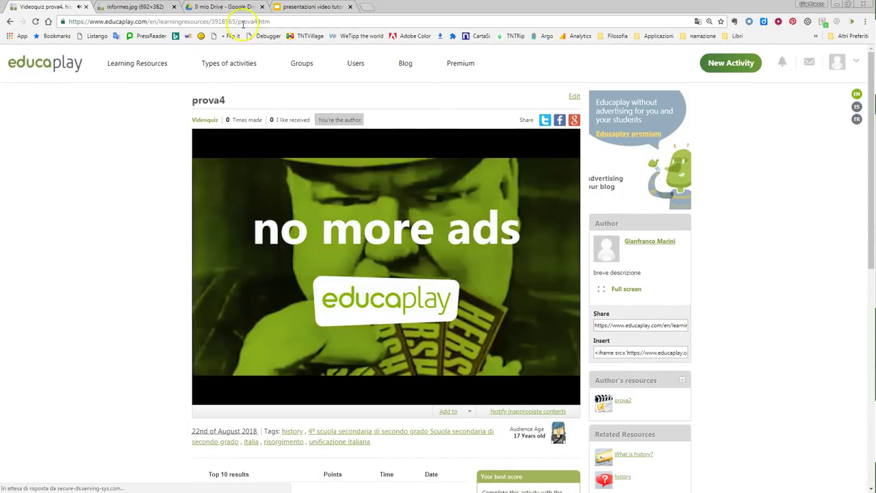
pyautogui.hotkey('ctrl', 'l')
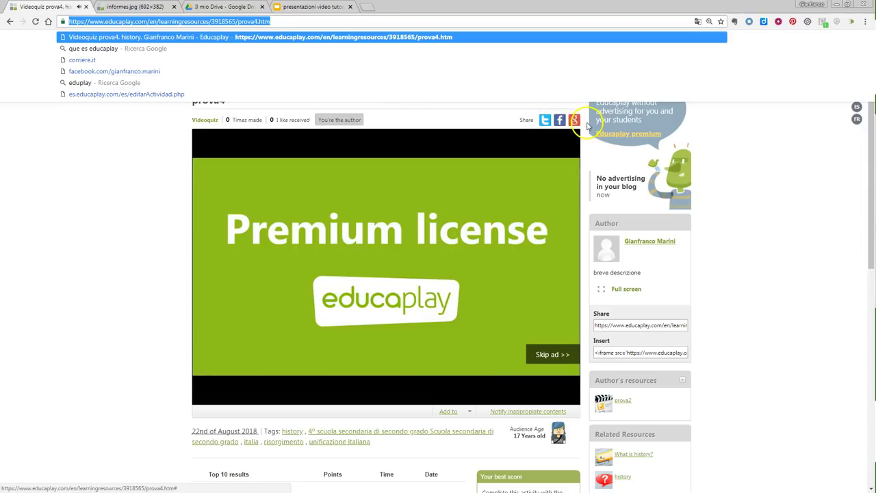
# Step: Post the comment "posta un commento" on the prova4 Videoquiz page and return to the beginning of the page
pyautogui.scroll(-3, 585, 129)
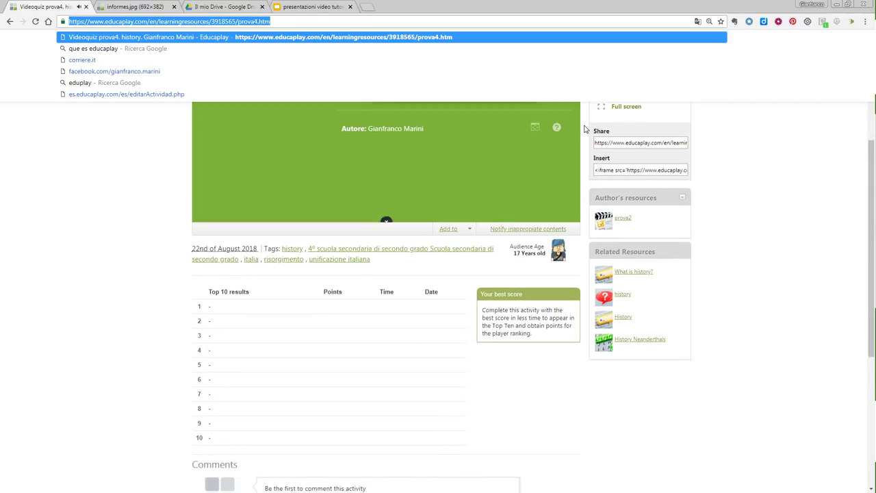
pyautogui.scroll(-1, 574, 131)
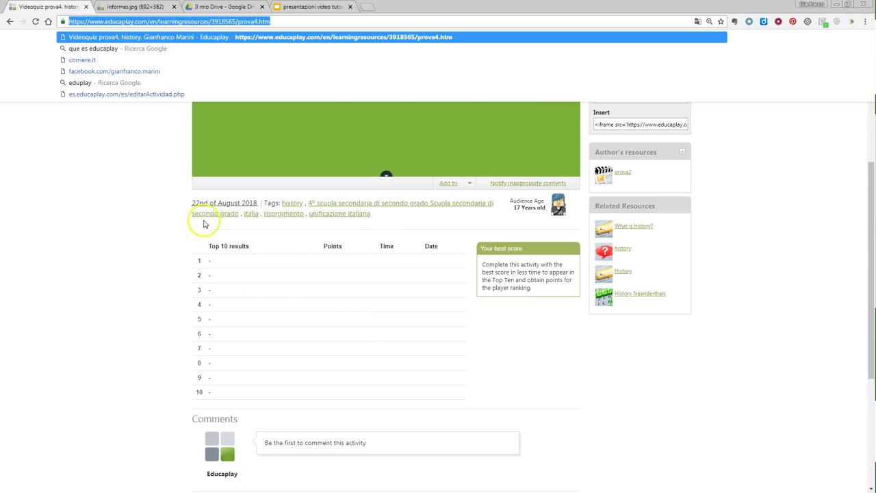
pyautogui.scroll(-5, 381, 254)
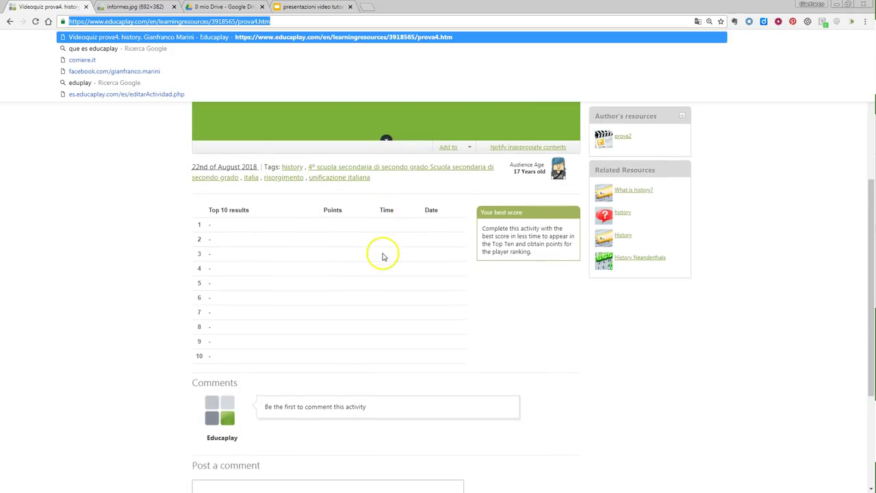
pyautogui.click(323, 230)
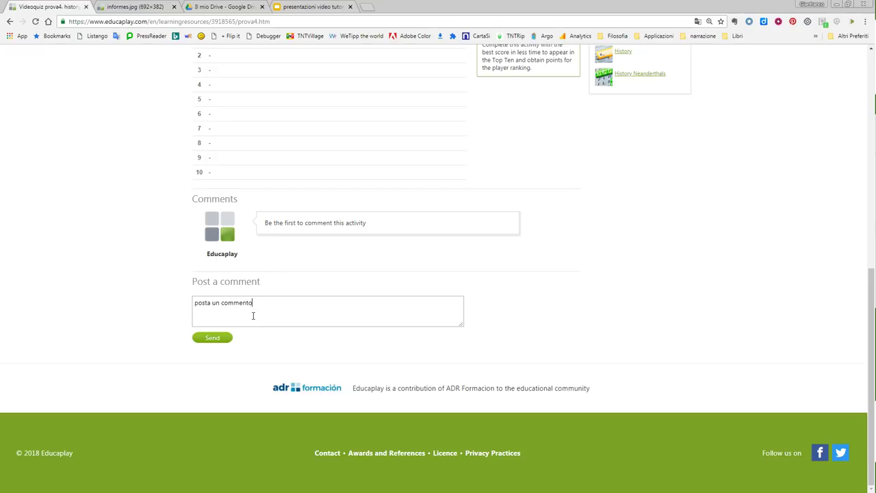
pyautogui.click(210, 336)
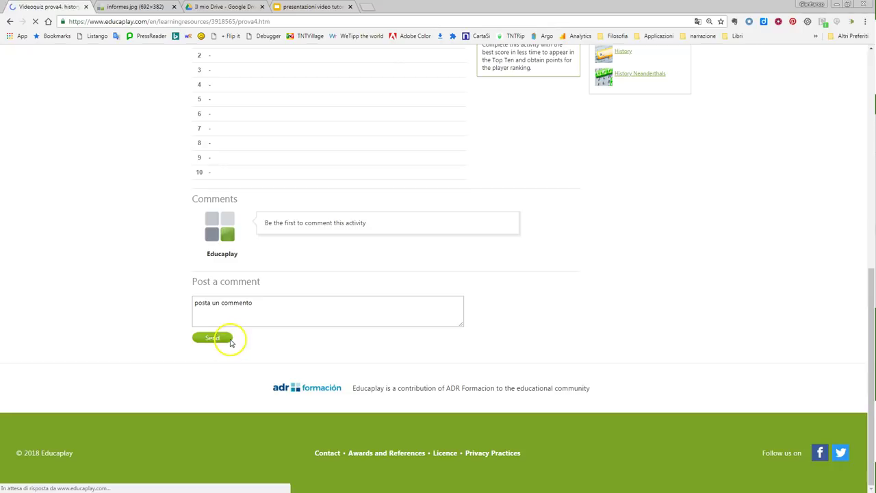
pyautogui.scroll(-3, 274, 351)
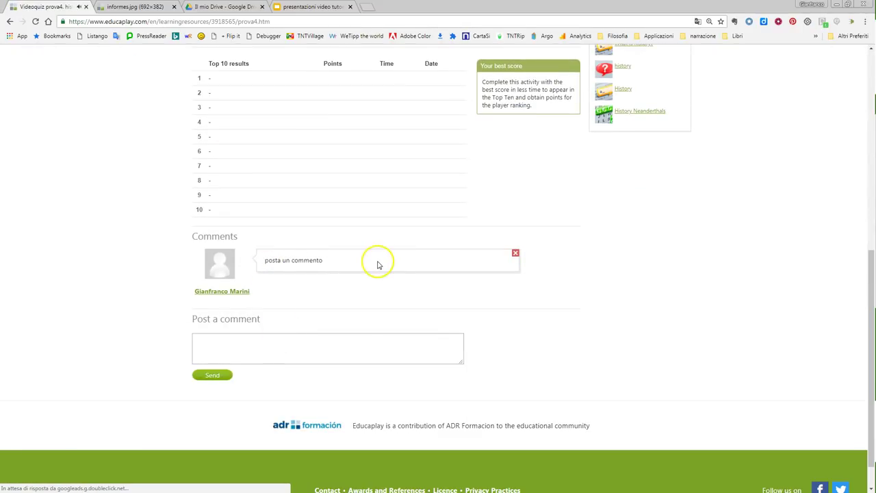
pyautogui.scroll(3, 371, 261)
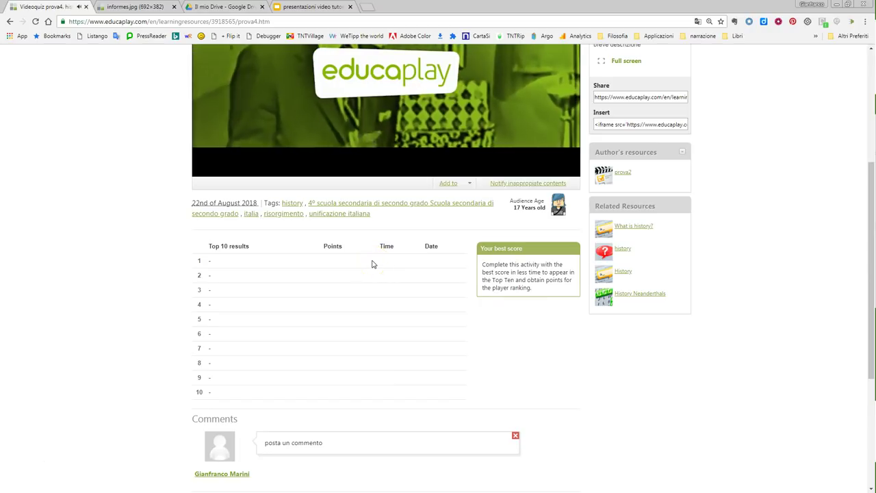
pyautogui.scroll(3, 336, 235)
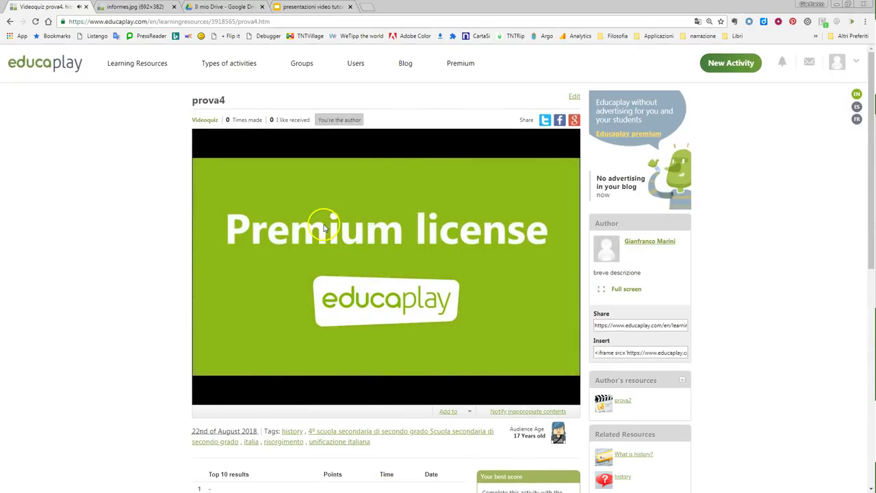